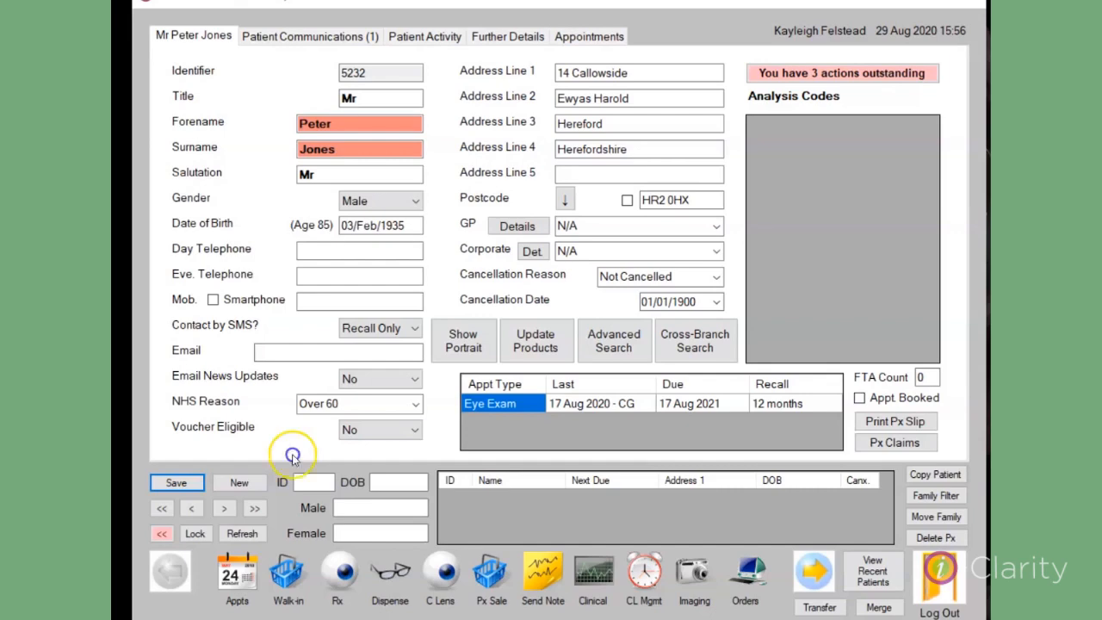
- Open the patient's dispense screen and repeat the 17 Aug 2020 15:58 distance dispense with frame N 234
left_click(390, 583)
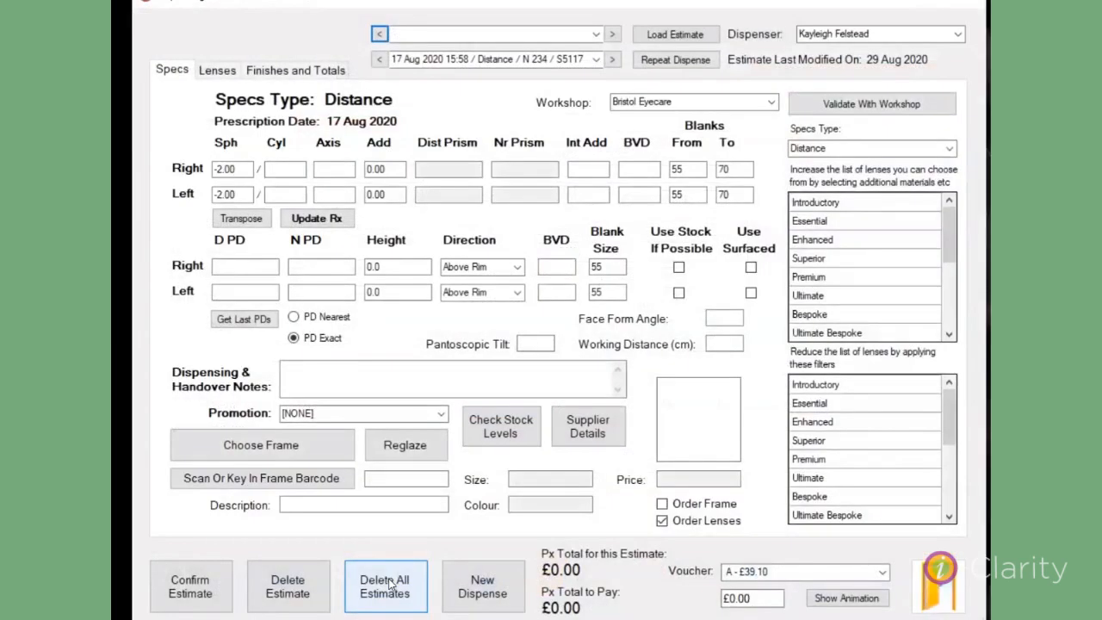
left_click(596, 60)
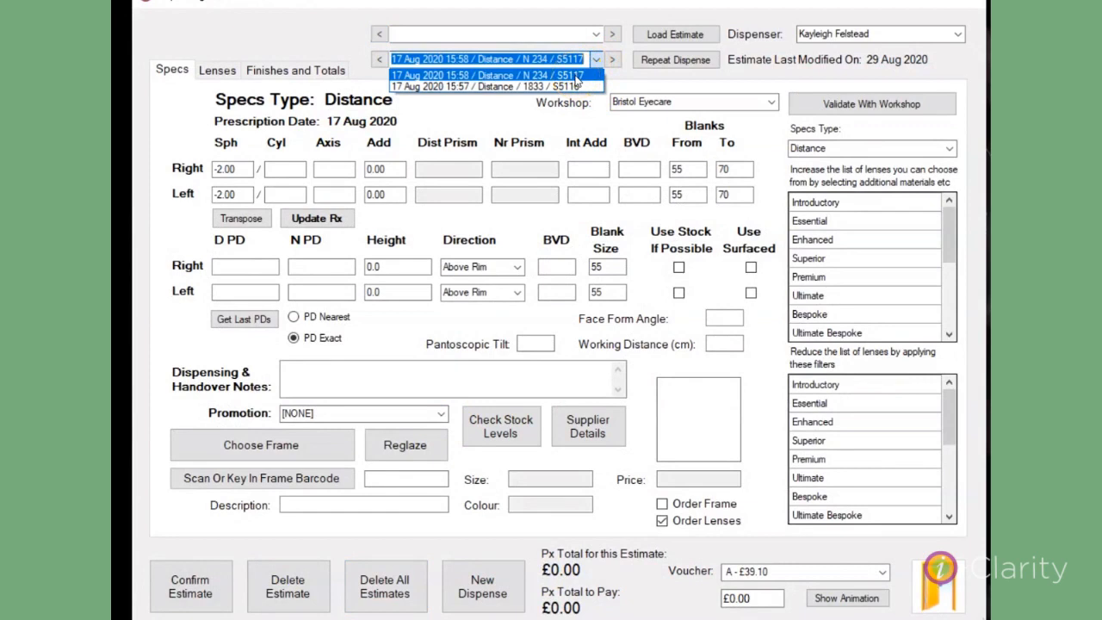
left_click(575, 76)
left_click(653, 63)
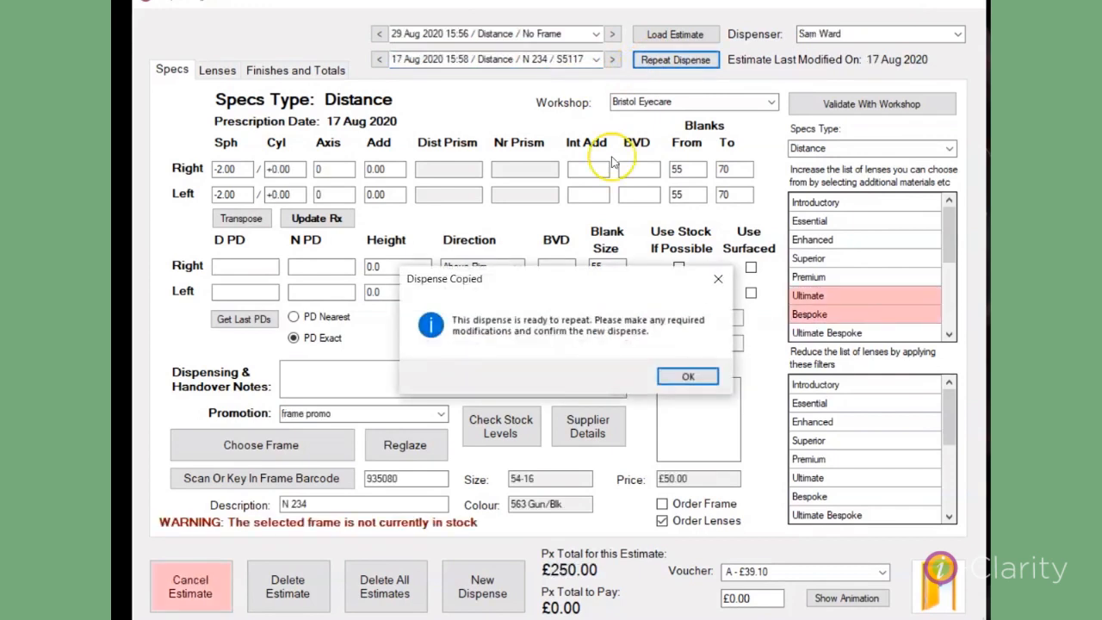
left_click(686, 376)
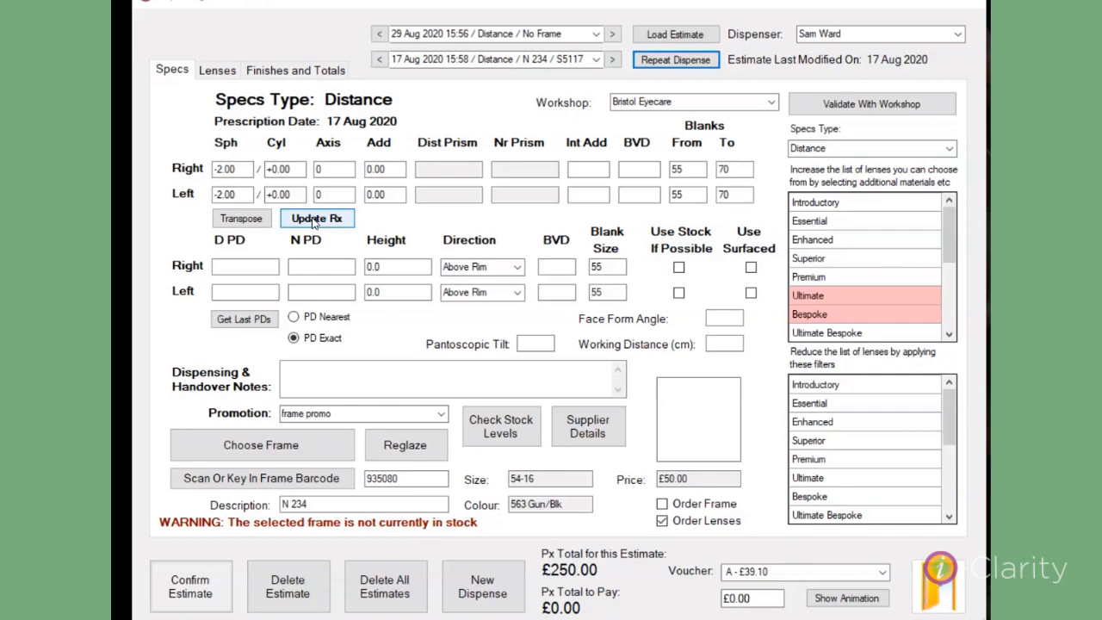
- Update the prescription on the repeated dispense and show its selected lenses
left_click(315, 218)
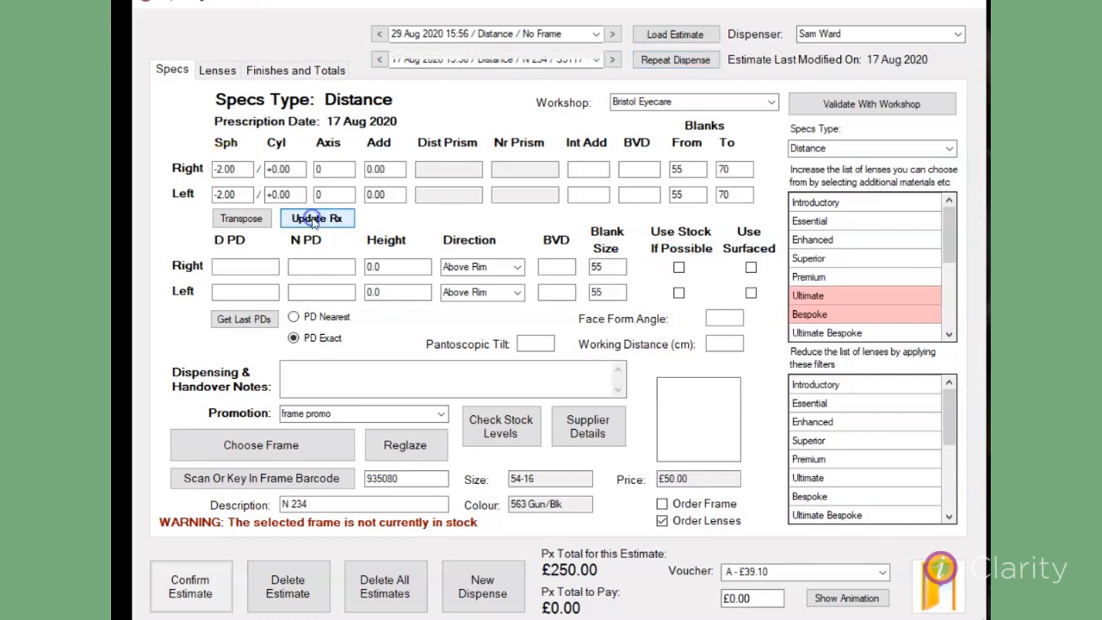
left_click(629, 378)
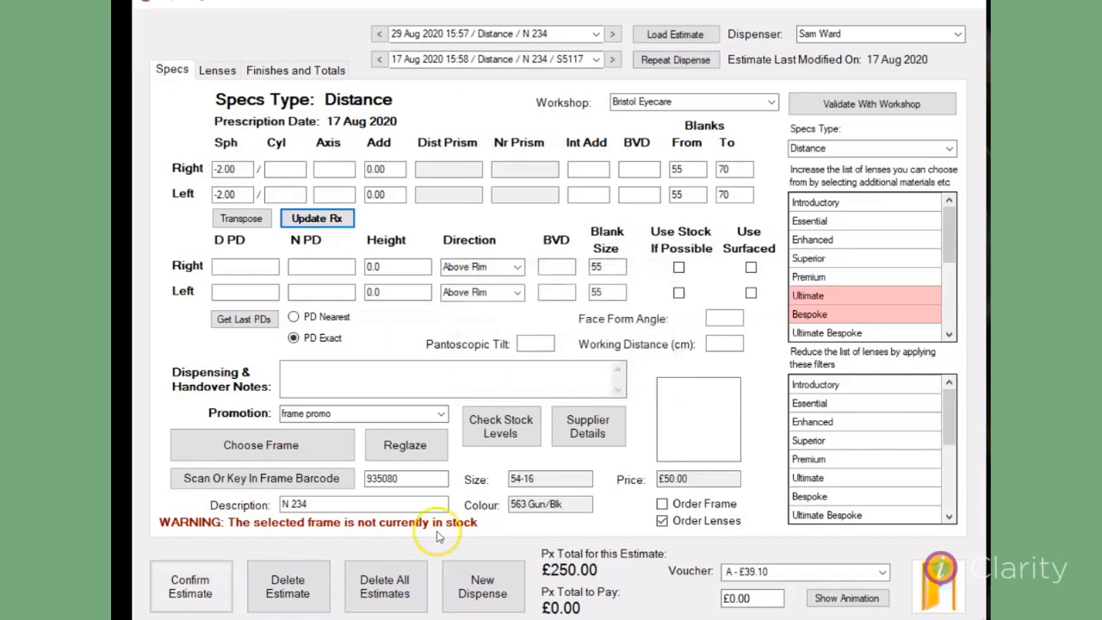
left_click(218, 70)
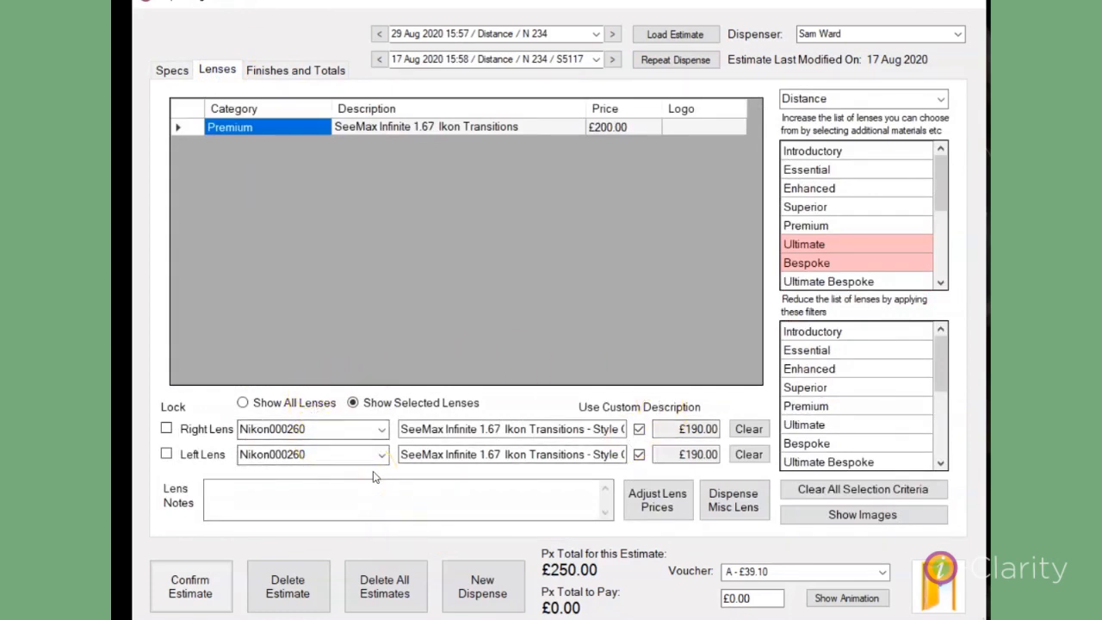
- Try to confirm the estimate for the repeated dispense
left_click(194, 587)
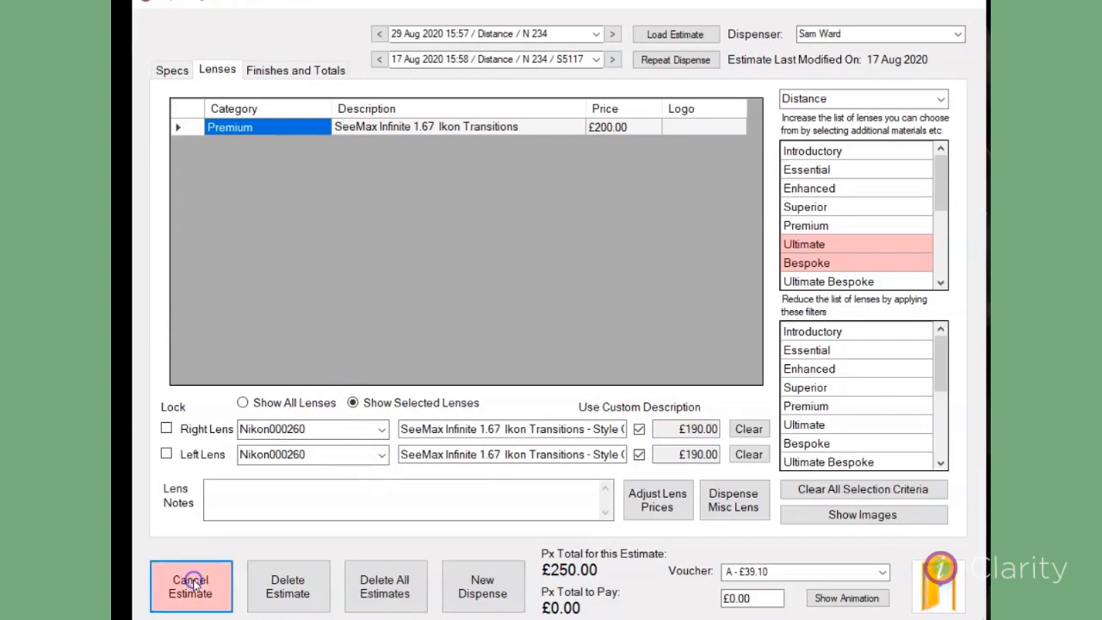
left_click(611, 389)
left_click(621, 376)
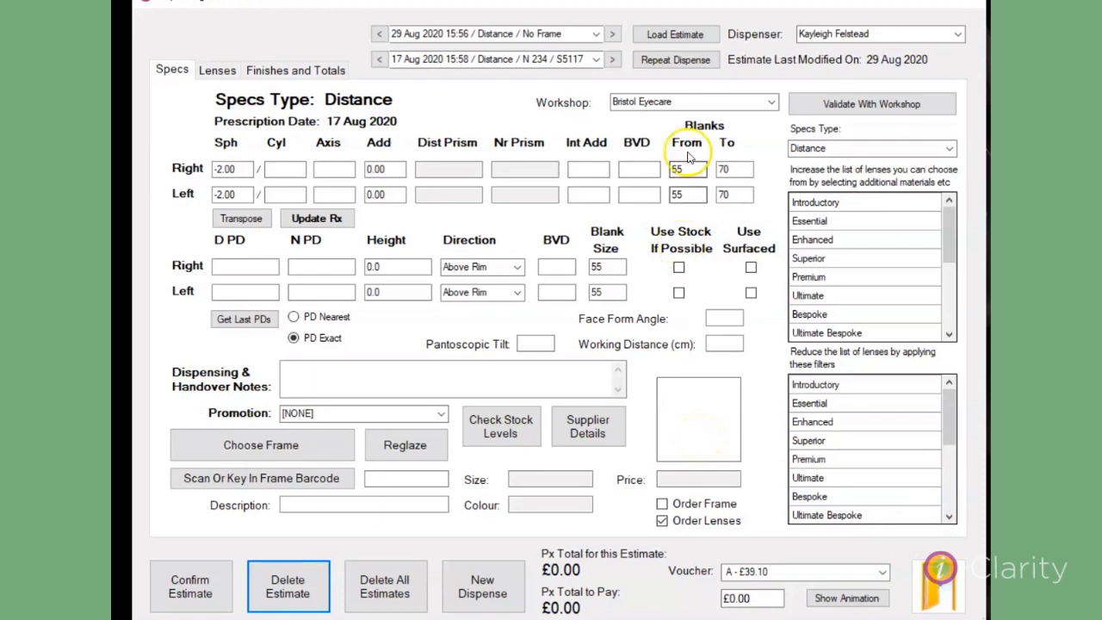
- Copy the 17 Aug 2020 15:58 dispense with frame N 234 into a fresh repeat dispense
left_click(595, 60)
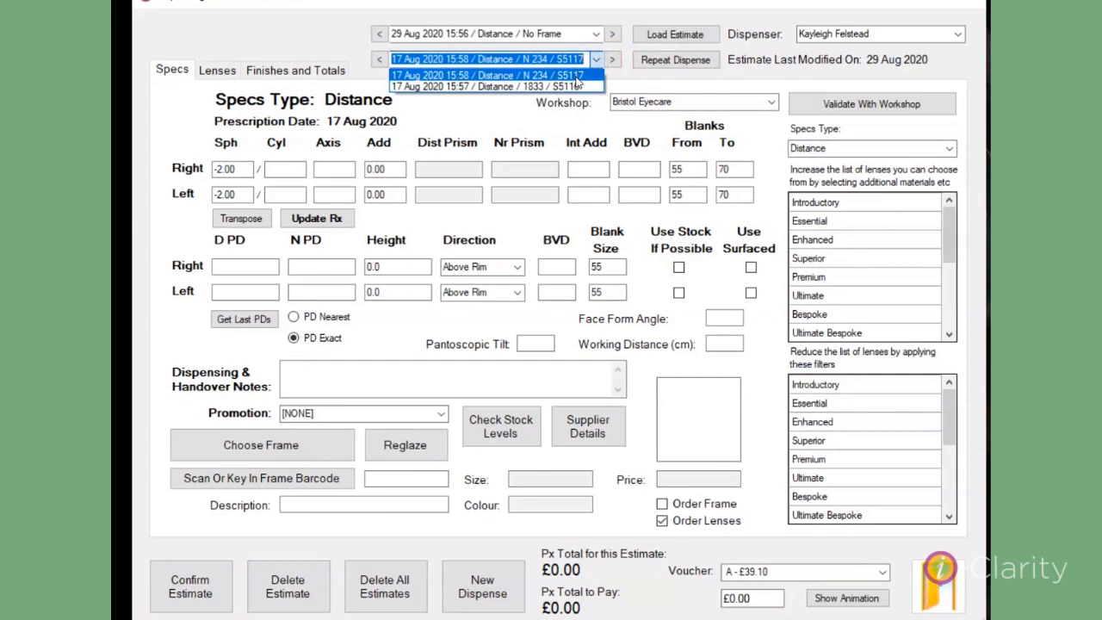
left_click(574, 76)
left_click(656, 67)
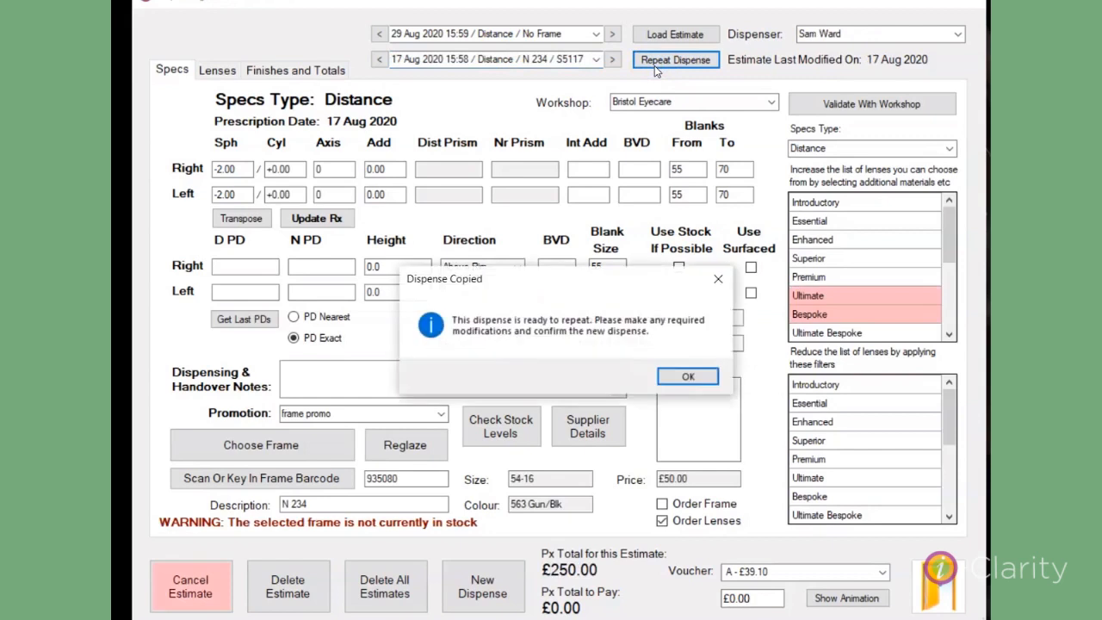
left_click(677, 377)
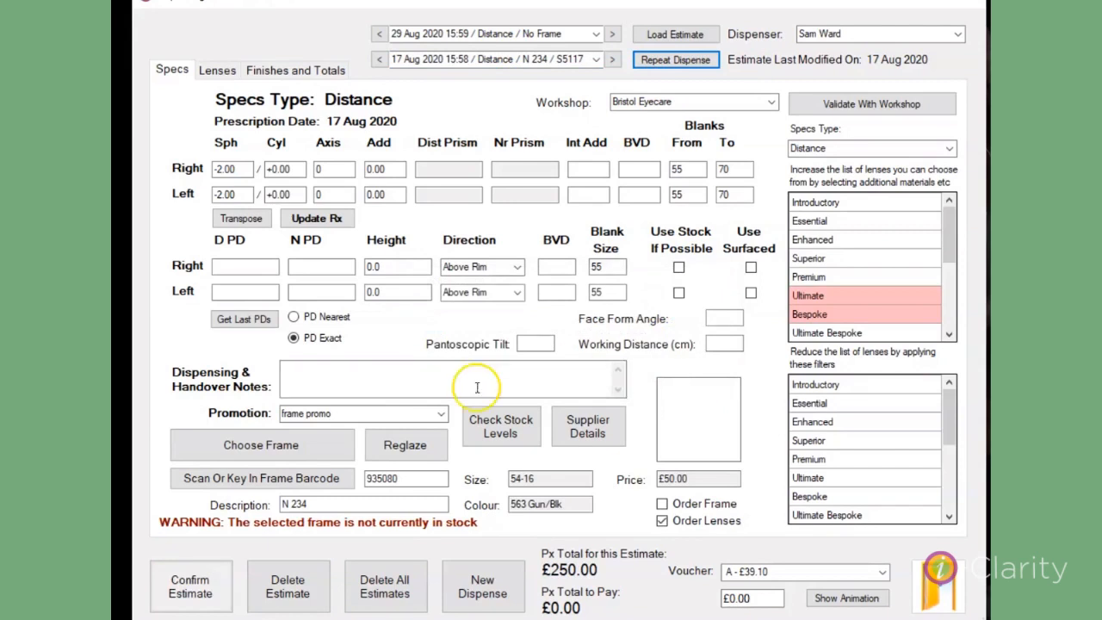
- Set the repeated dispense to reglaze the patient's previously dispensed frame N 234
left_click(398, 447)
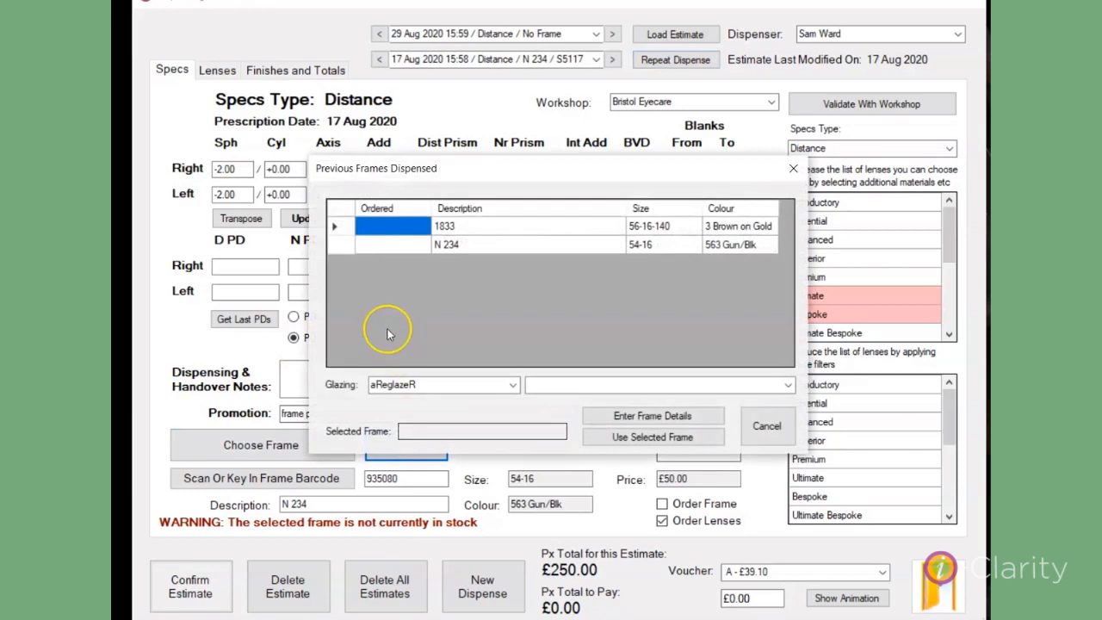
left_click(335, 246)
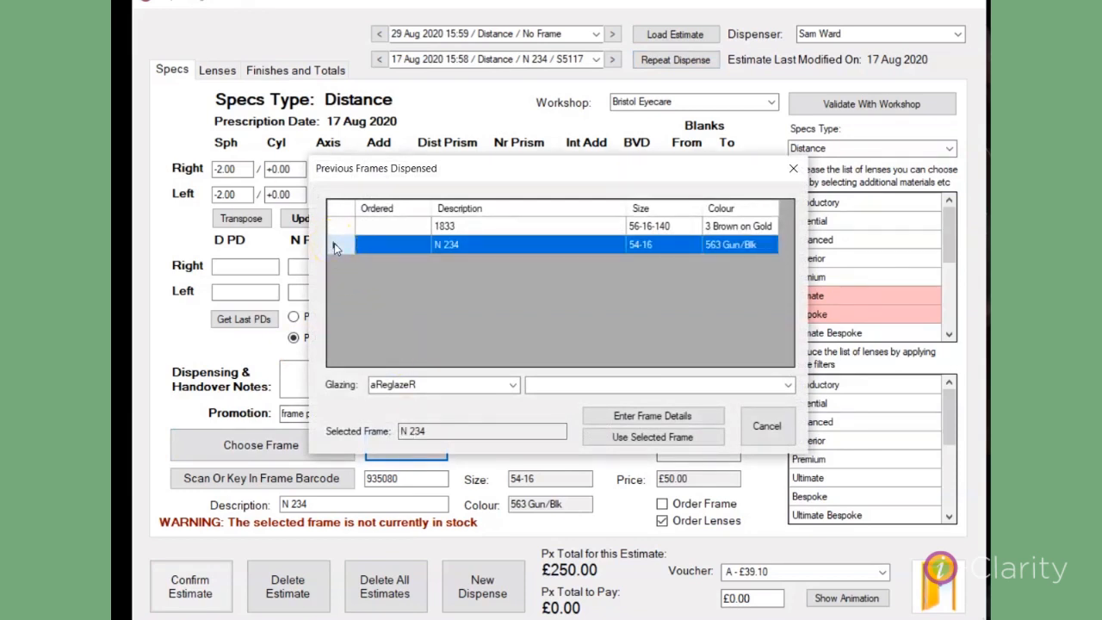
left_click(693, 439)
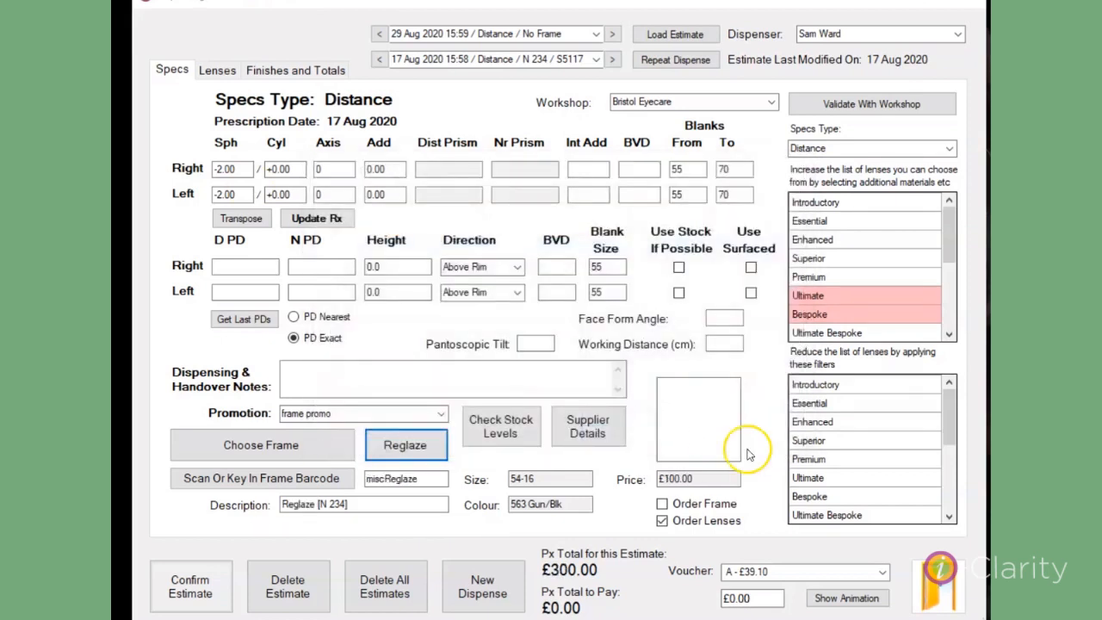
- Enter the lens note "Coating has crazed within warranty please replace." followed by the original order number
left_click(227, 70)
left_click(232, 498)
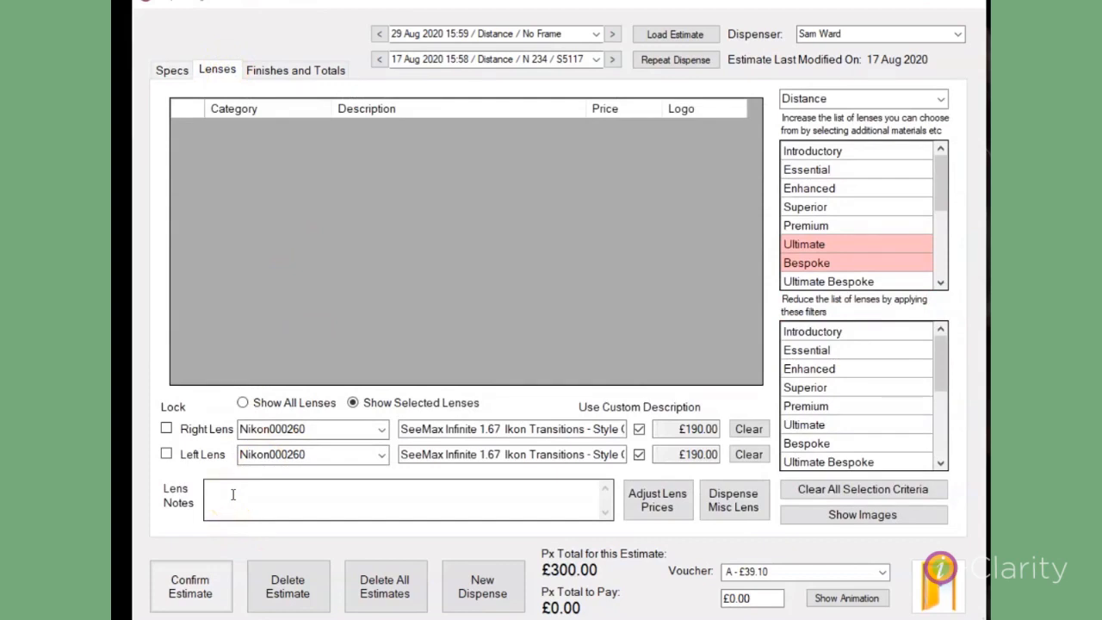
left_click(232, 494)
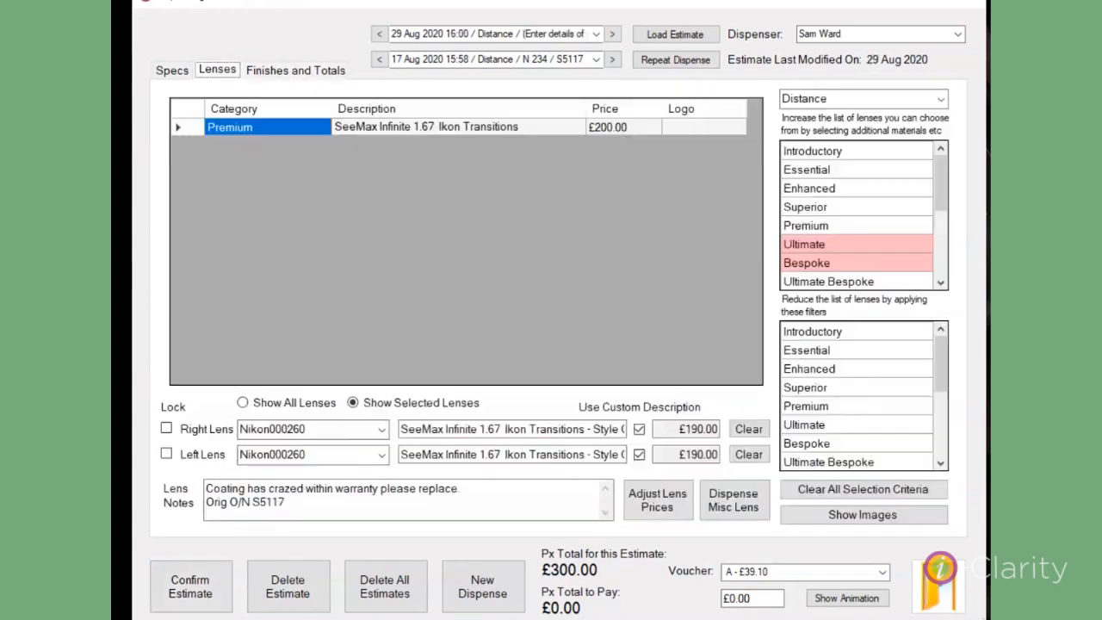
- Apply the overall adjustment reason Remake to the estimate's totals and confirm the estimate
left_click(290, 81)
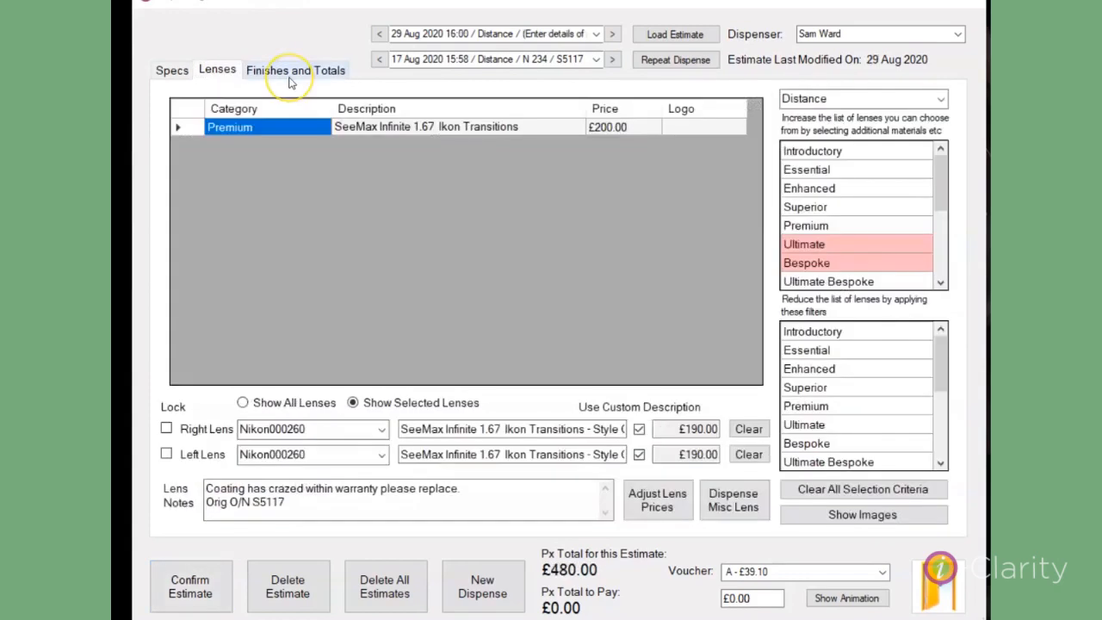
left_click(290, 80)
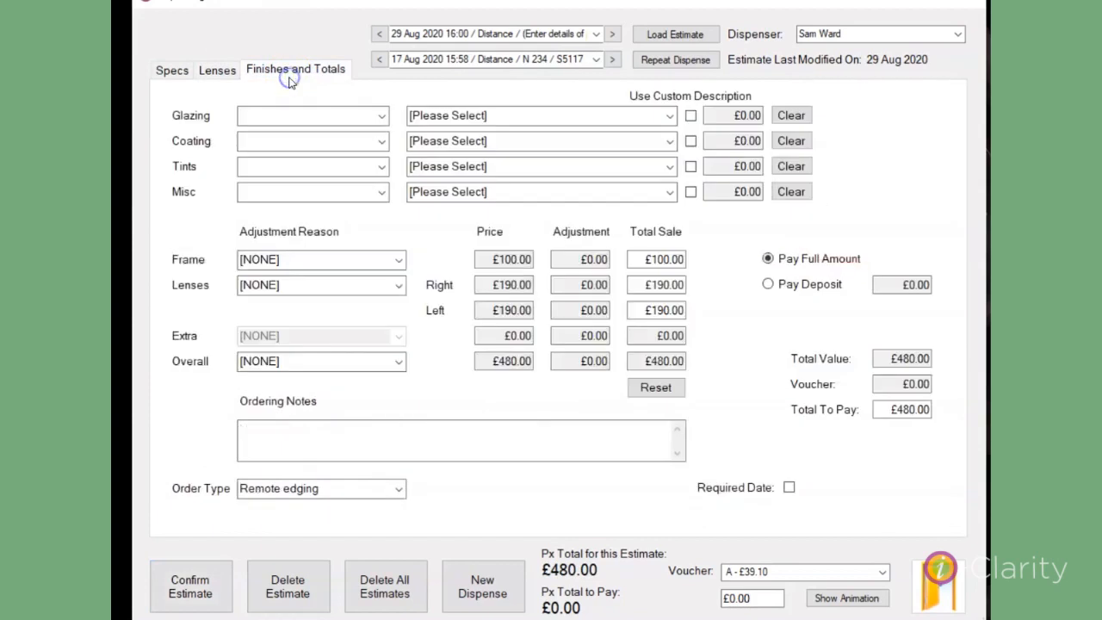
left_click(398, 361)
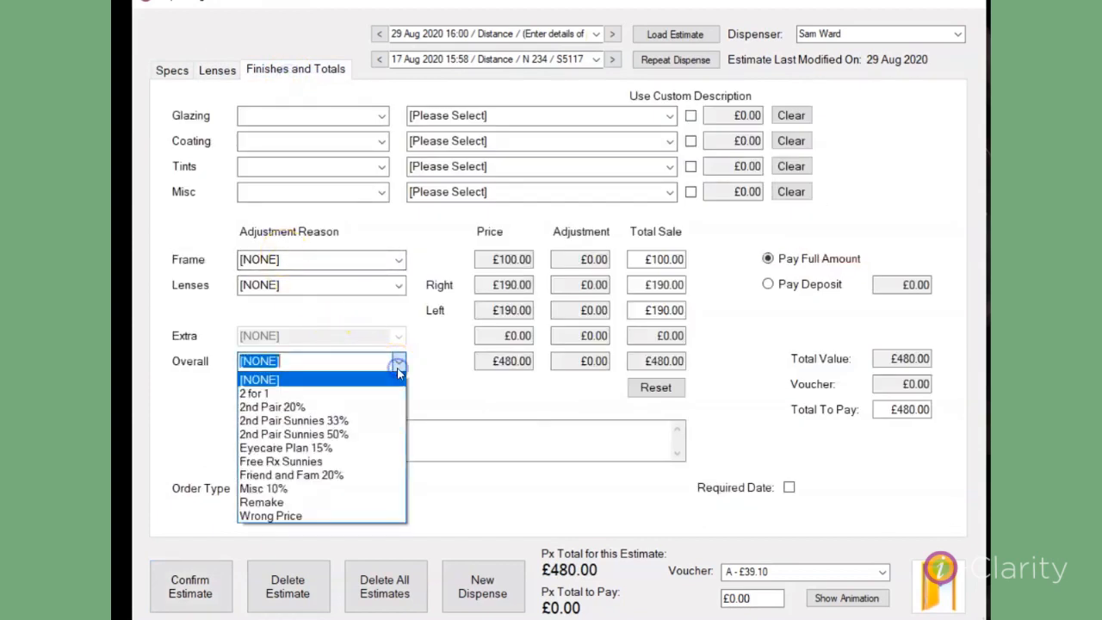
left_click(278, 503)
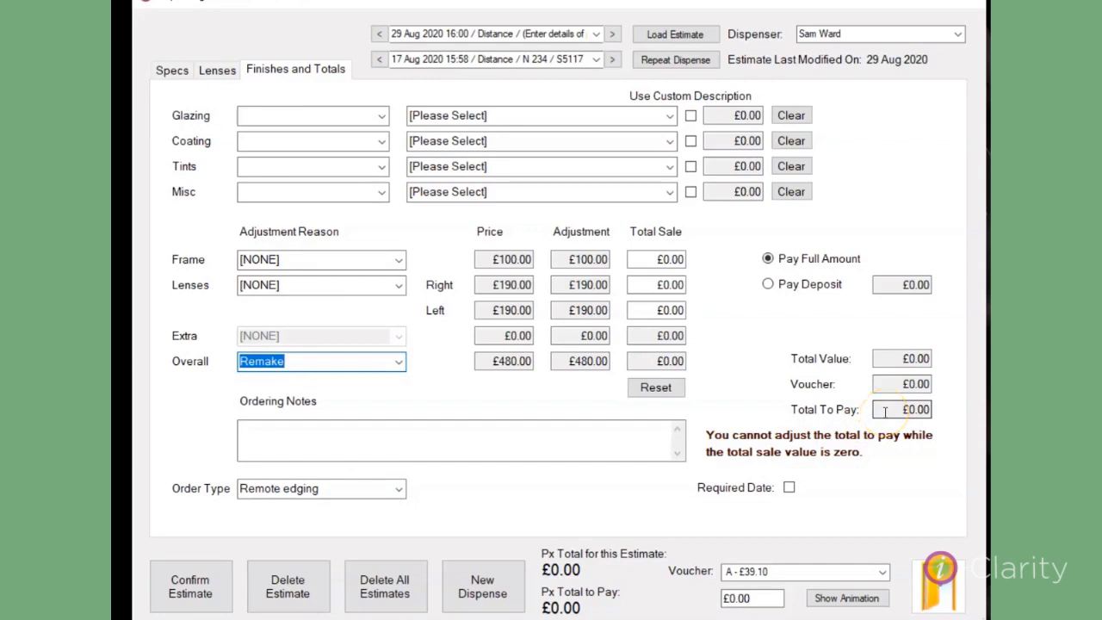
left_click(198, 587)
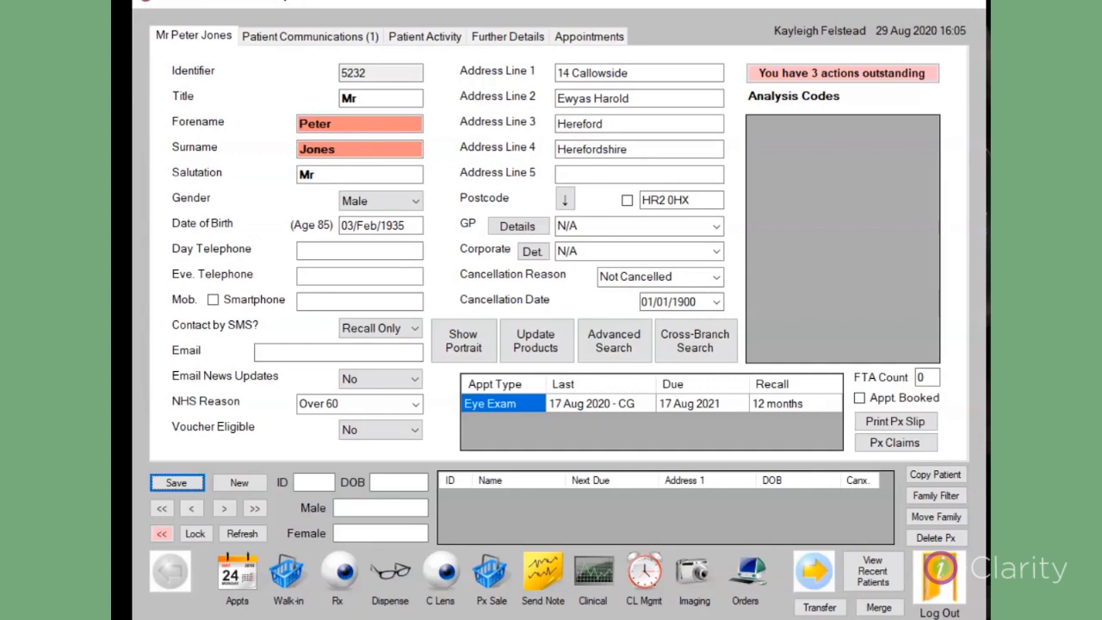
- Add the ordering note "Patient non-tol. Redispense with different varifocal design" to the patient's N 234 order, then save and close it
left_click(749, 576)
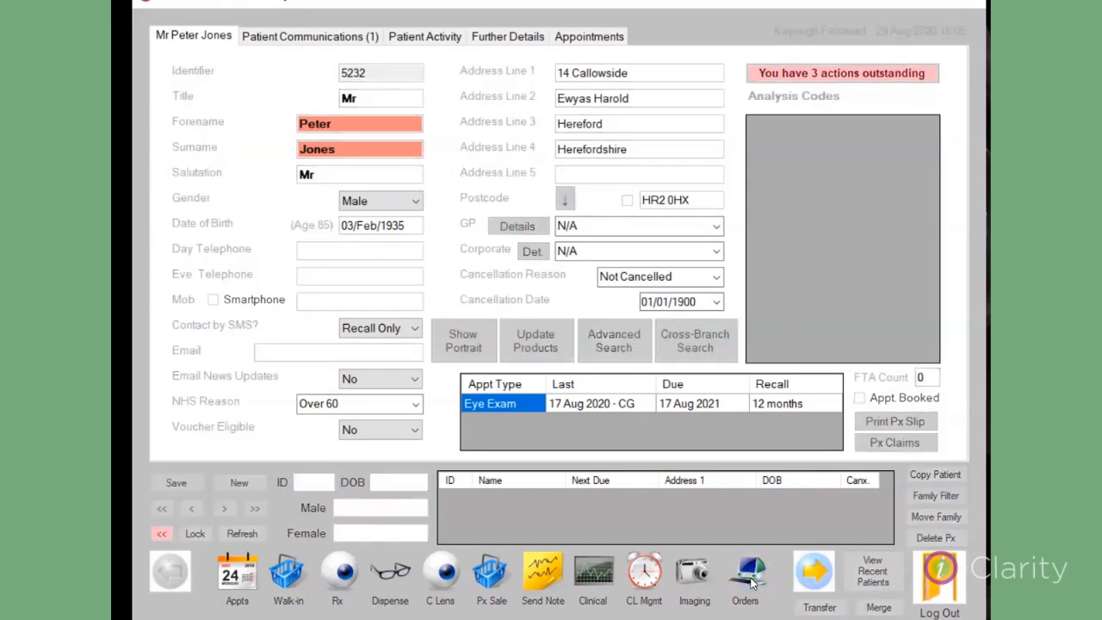
left_click(773, 409)
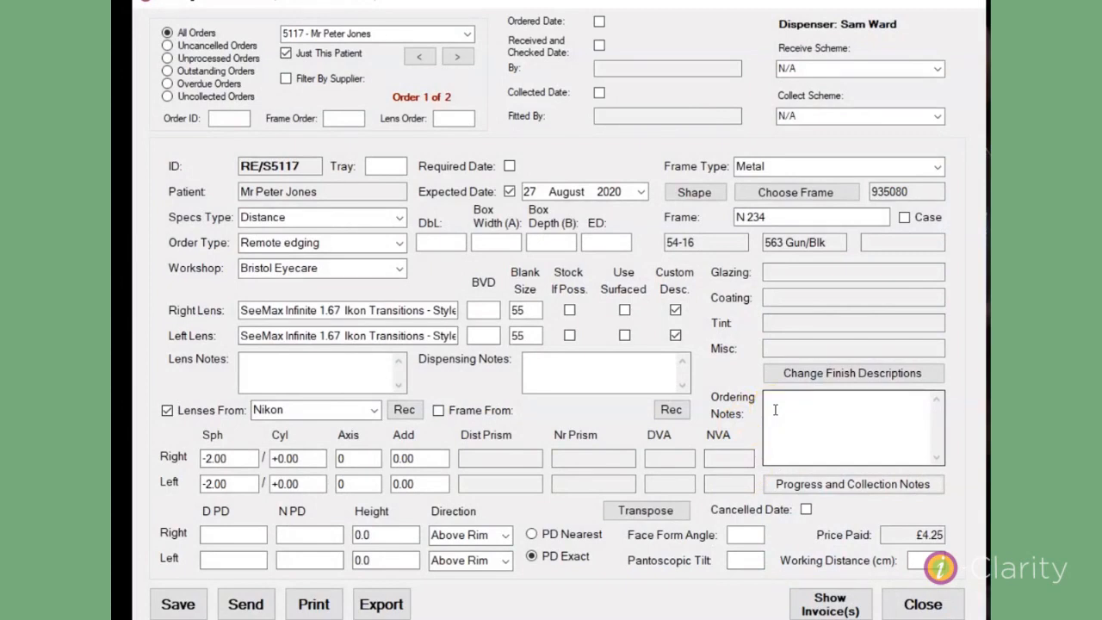
left_click(775, 409)
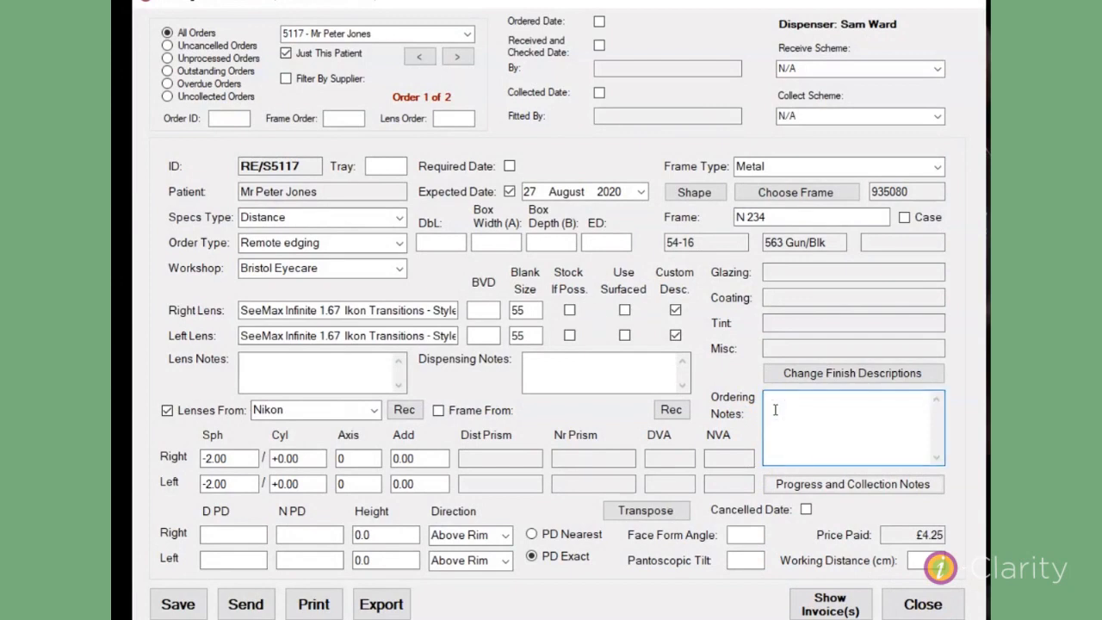
type("Patient non-tol. Redispense with different varifocal de")
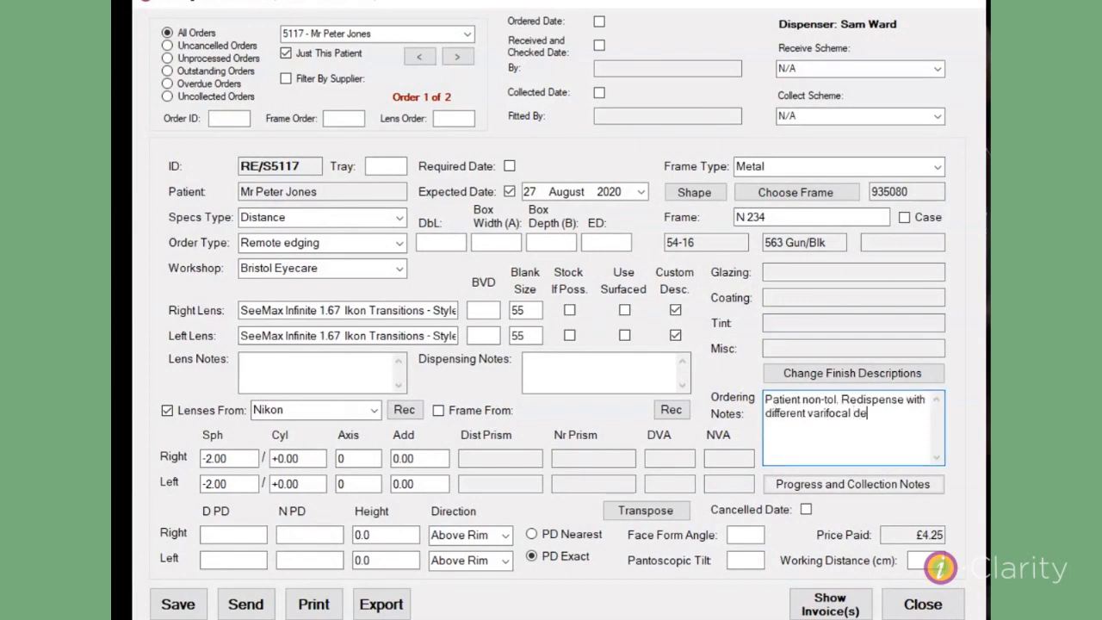
type("sign")
left_click(189, 607)
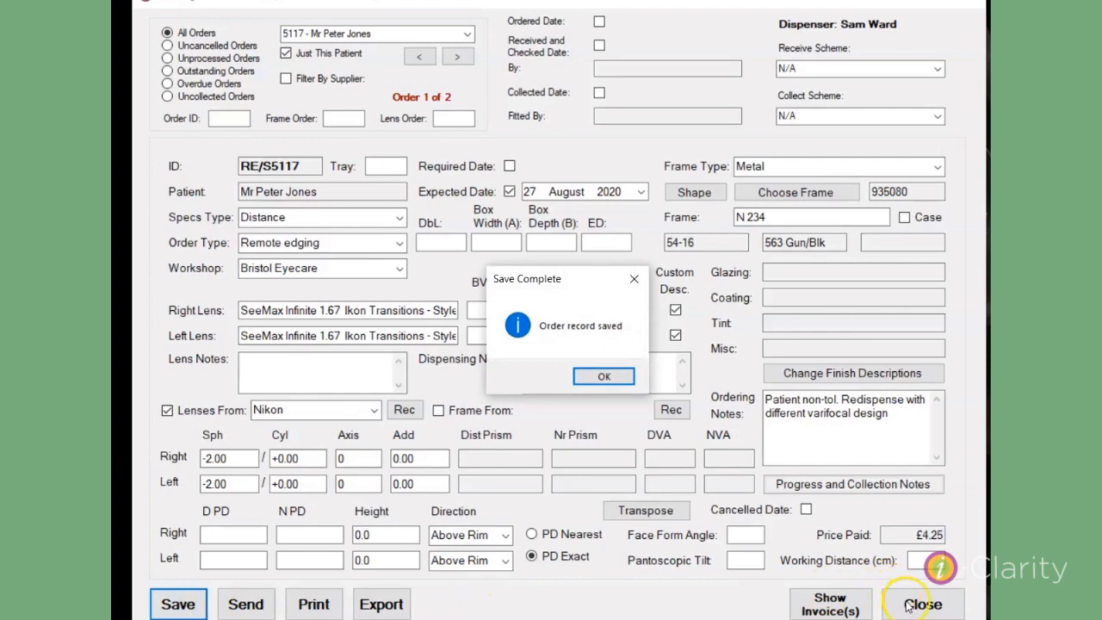
key("Return")
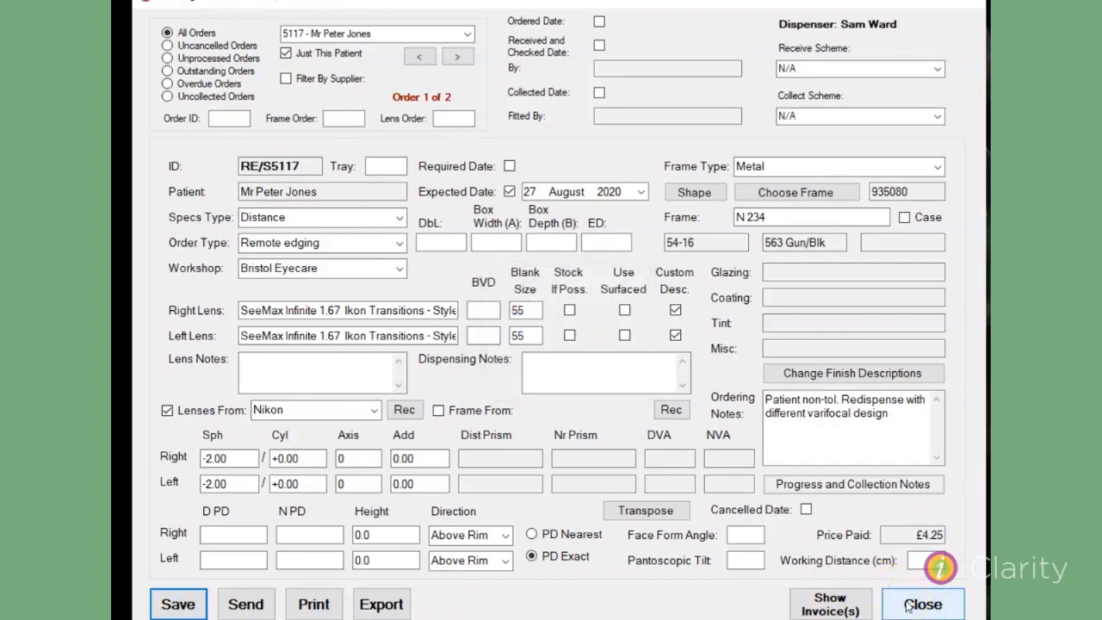
left_click(908, 607)
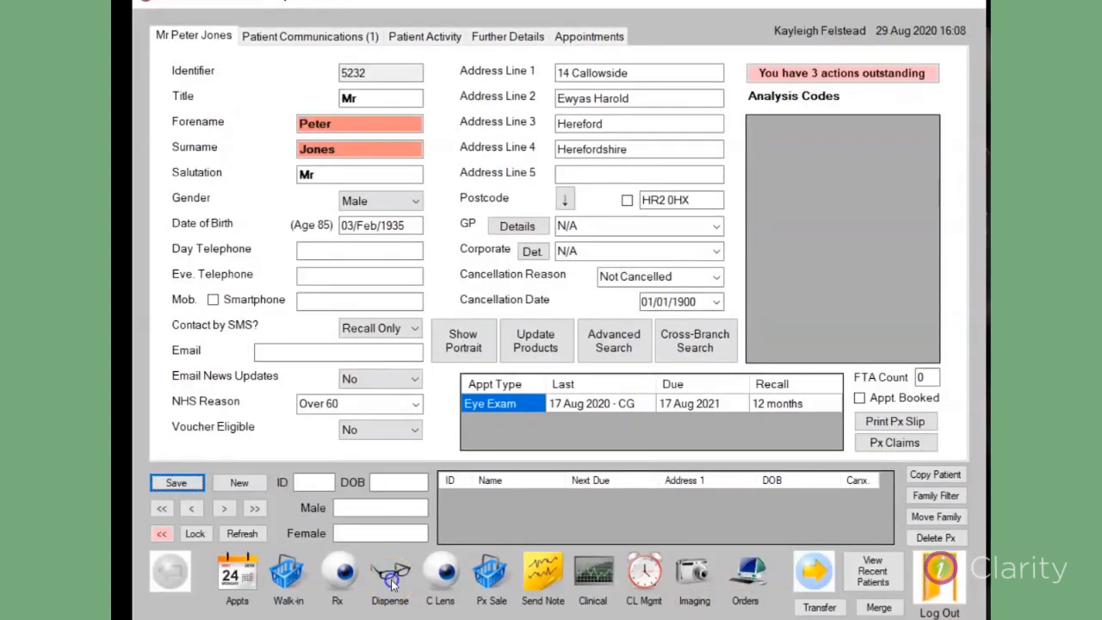
- Open a new dispense for the patient and reglaze the previously dispensed frame N 234
left_click(392, 581)
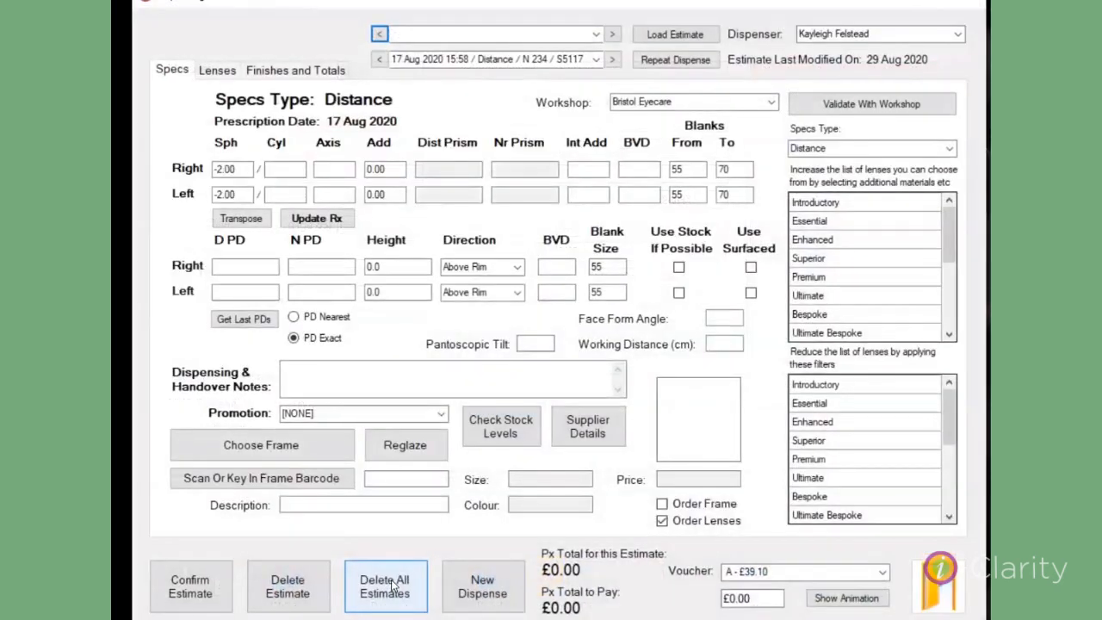
left_click(412, 456)
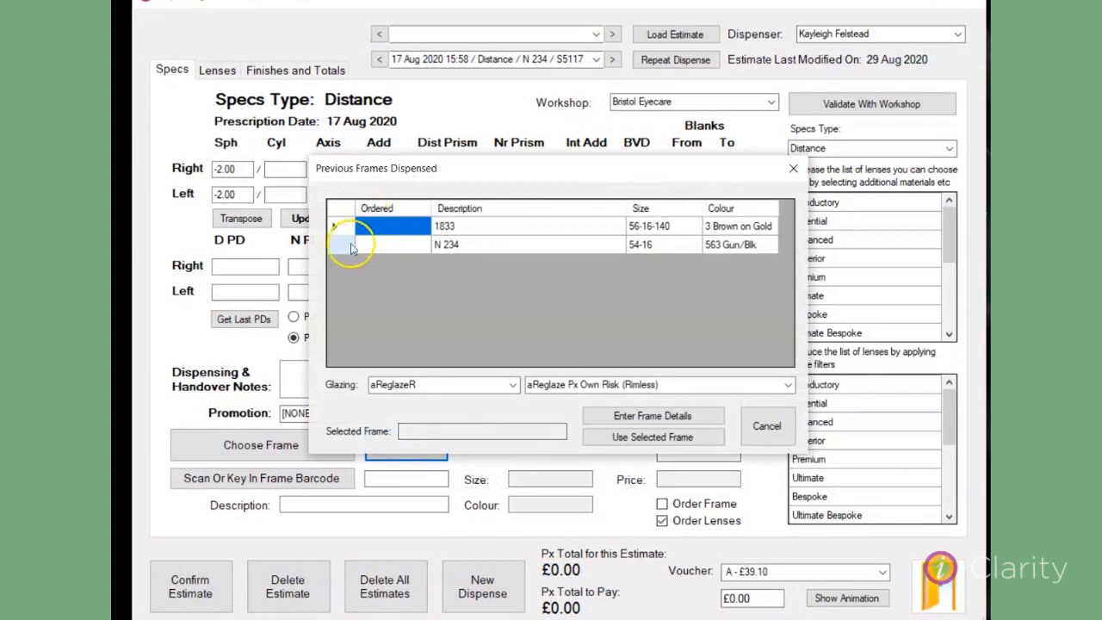
left_click(341, 248)
left_click(645, 437)
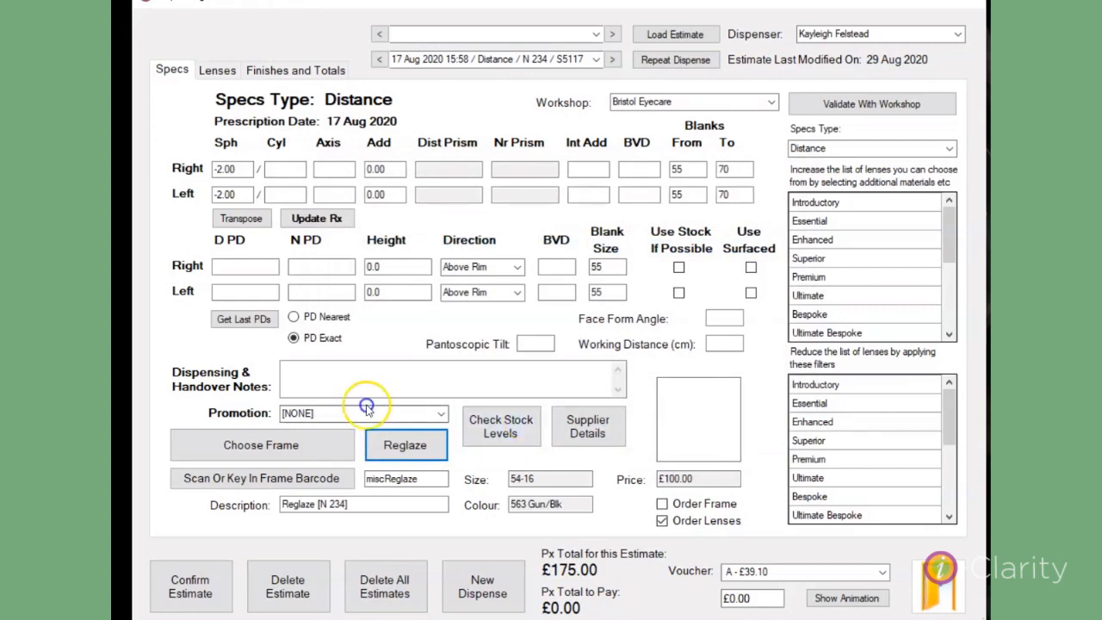
- Choose frame OMG 6023 :: DUN01 in size 51-17-135 and colour C2 Matt Blue, filtering the frame descriptions by 2
left_click(277, 443)
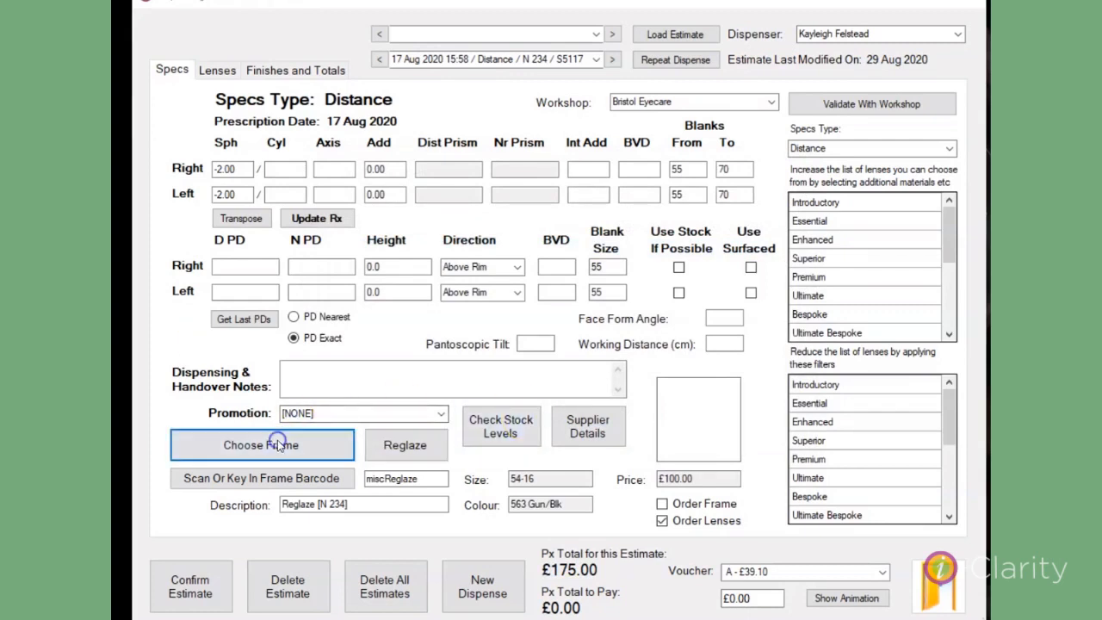
type("2")
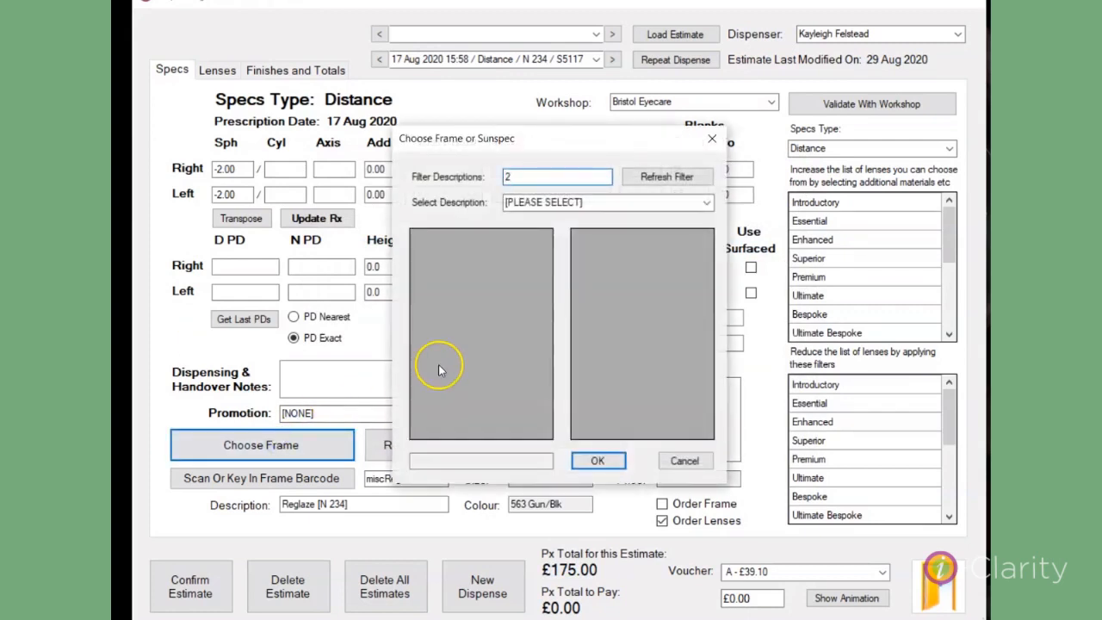
left_click(668, 177)
left_click(706, 202)
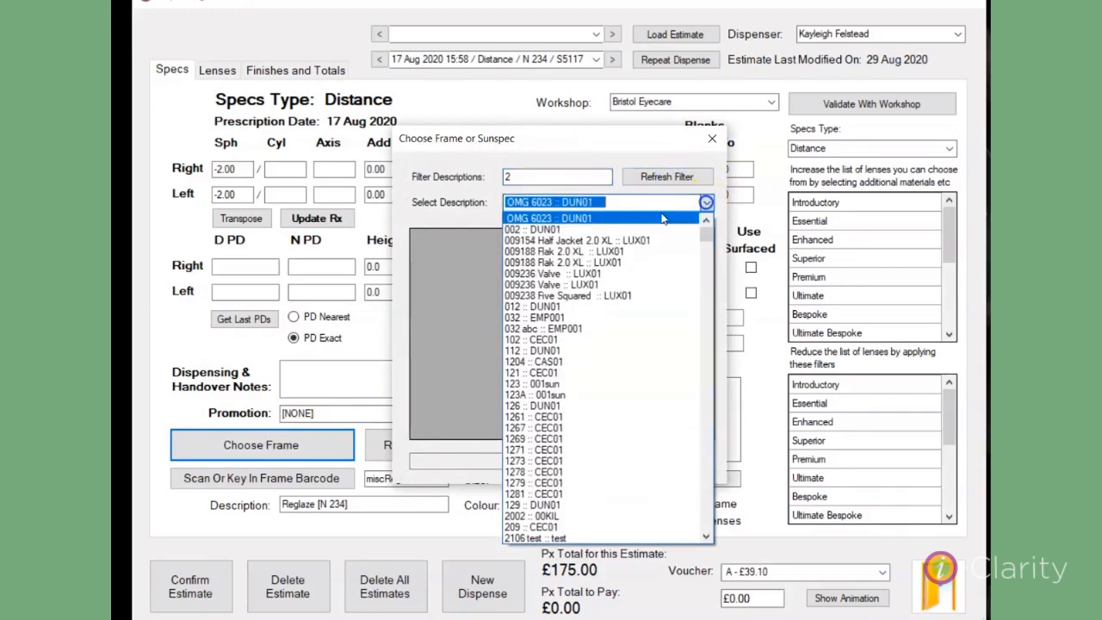
left_click(601, 222)
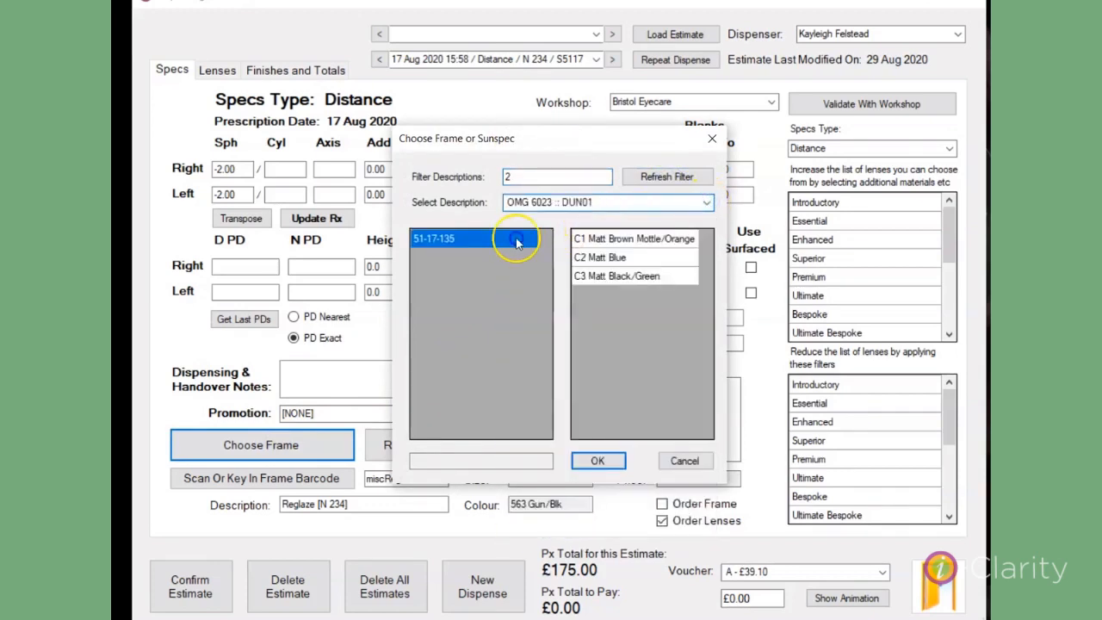
left_click(612, 258)
left_click(594, 460)
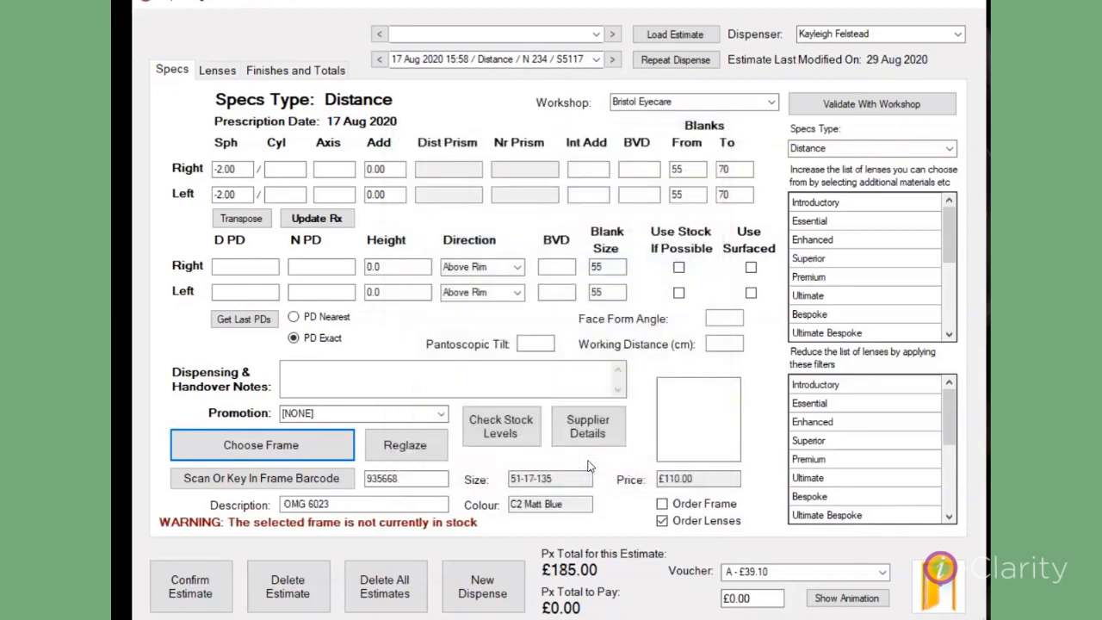
- Dispense SeeMax Infinite 1.67 SeeCoat Drive Transitions lenses for both eyes in Grey
left_click(217, 69)
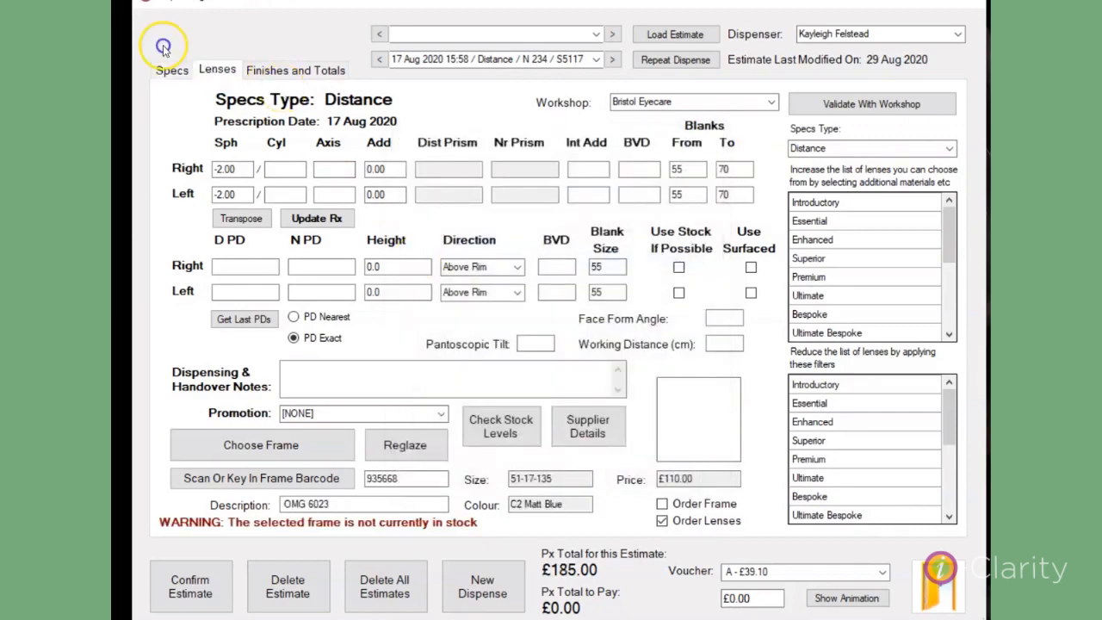
left_click(226, 71)
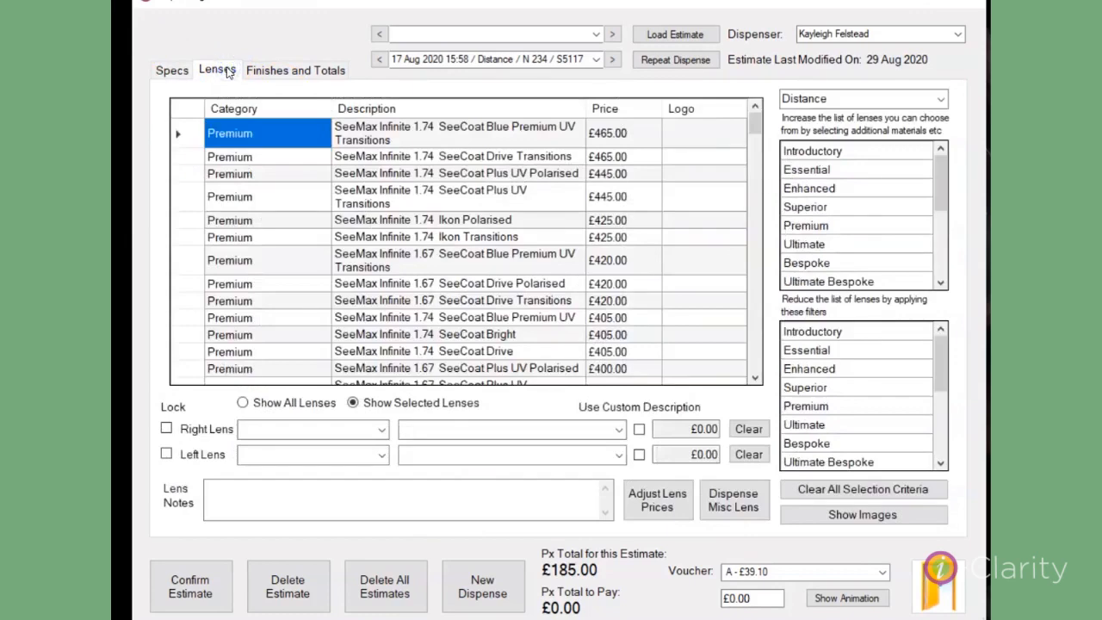
double_click(195, 302)
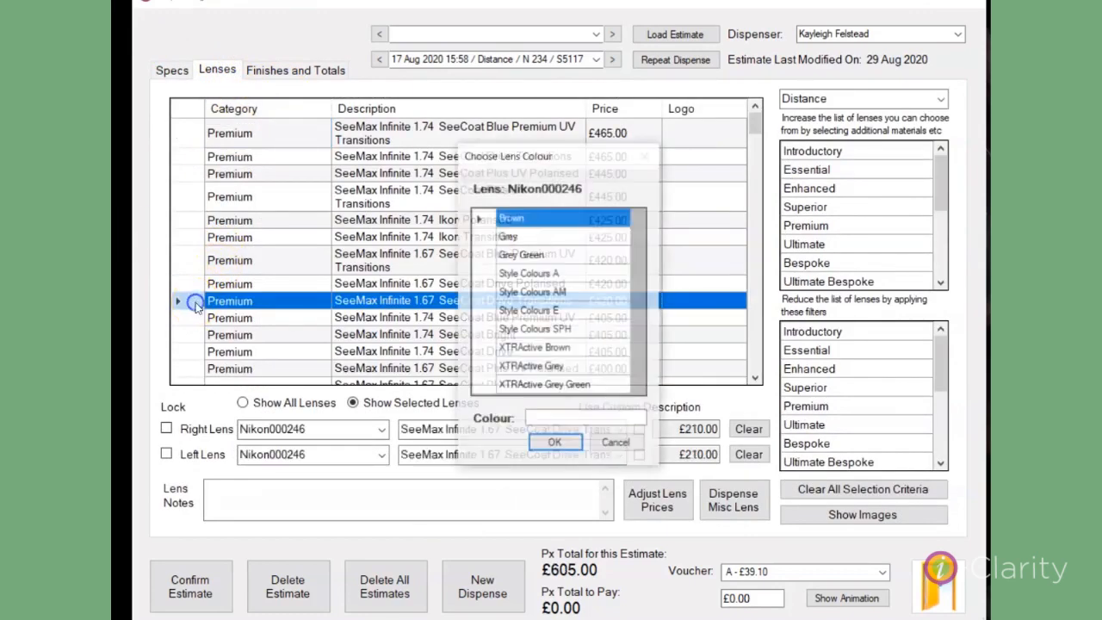
left_click(499, 235)
left_click(544, 441)
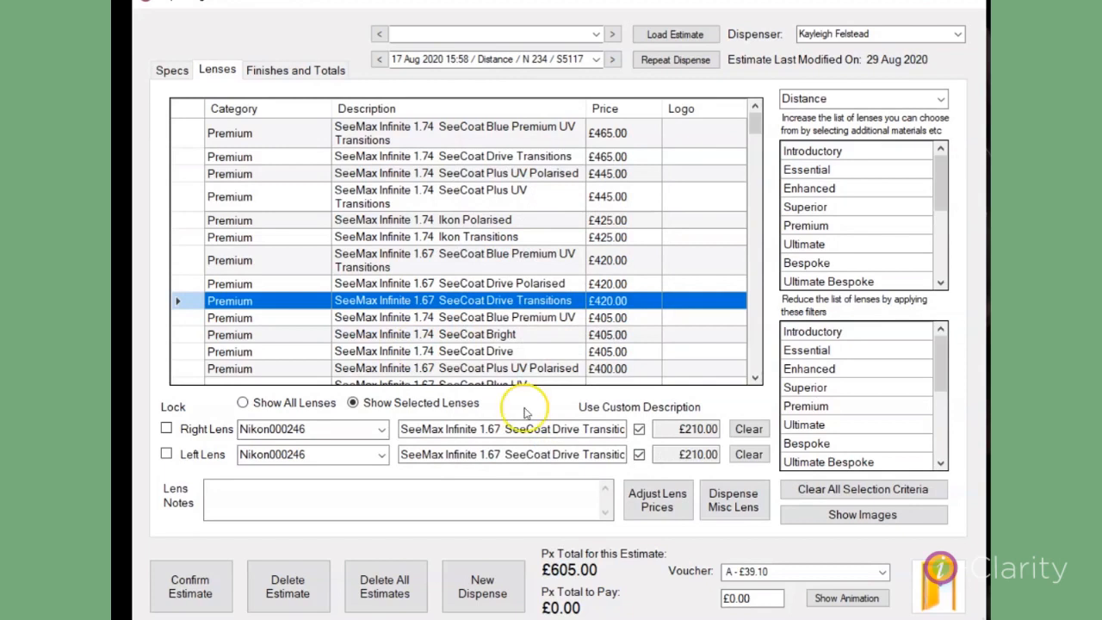
- Add the Misc Lens UV Coat coating to the dispense's finishes
left_click(326, 75)
left_click(668, 140)
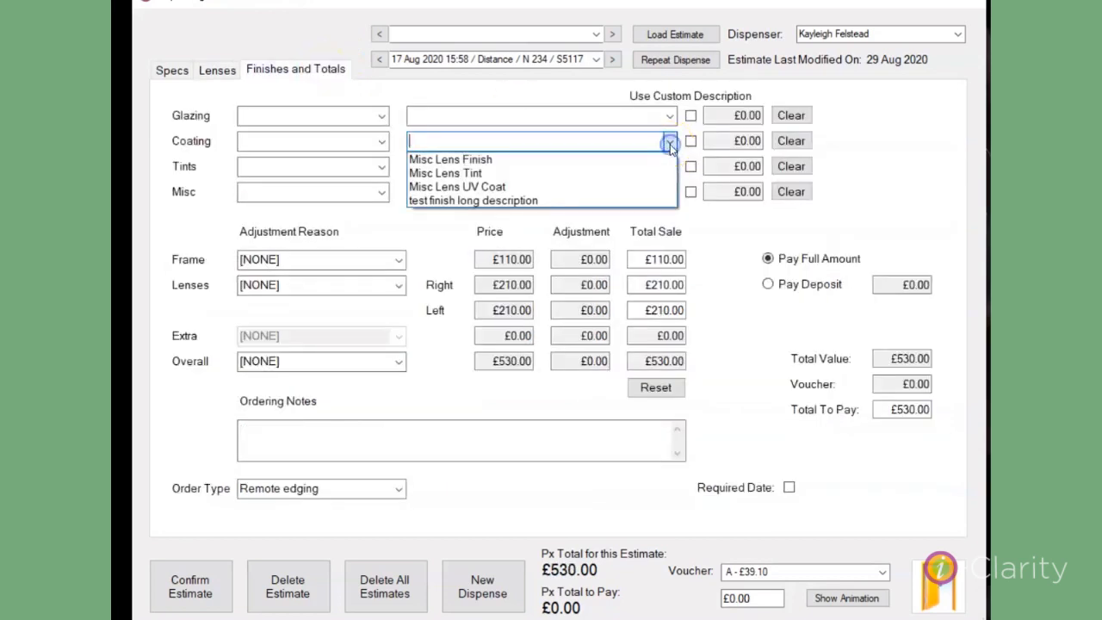
left_click(600, 186)
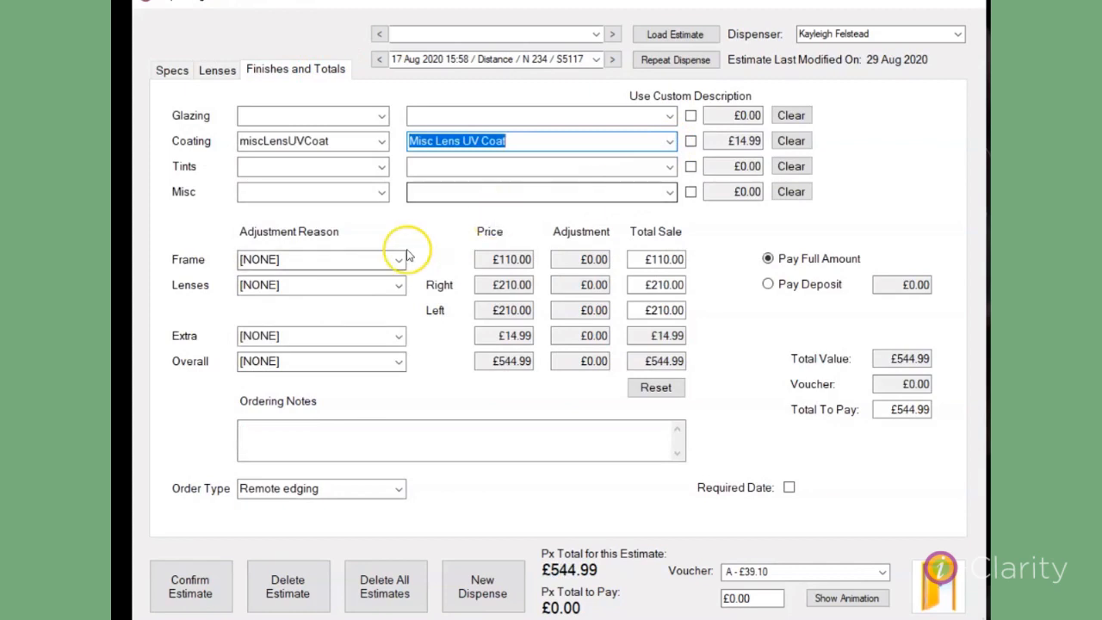
- Apply the overall adjustment reason Remake, and set the total sale to 110 for the frame and 210 for each lens
left_click(399, 363)
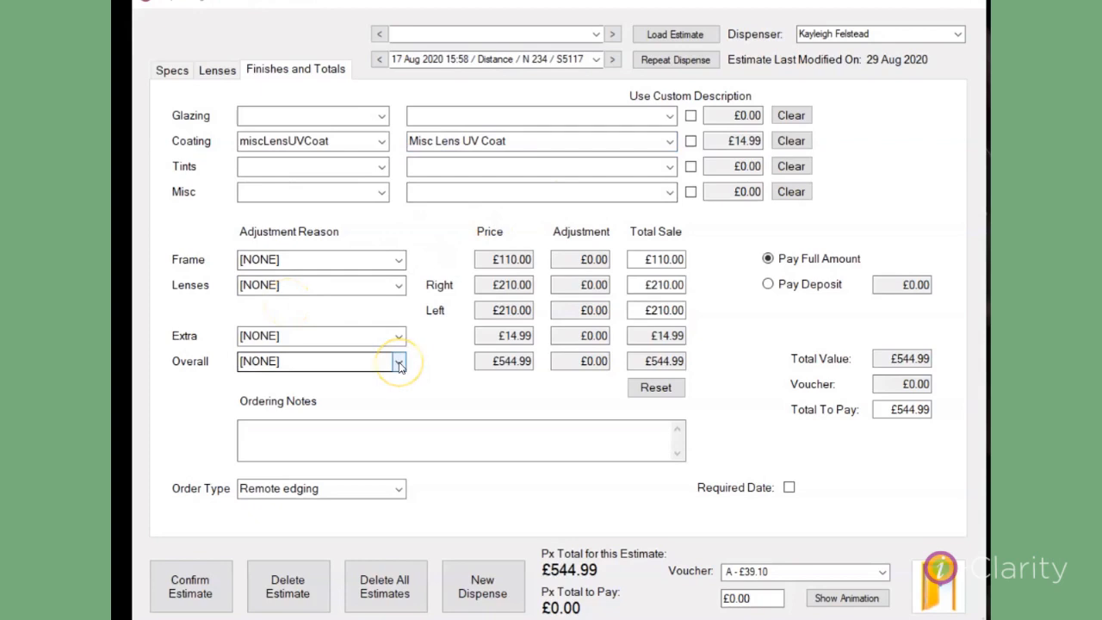
left_click(398, 363)
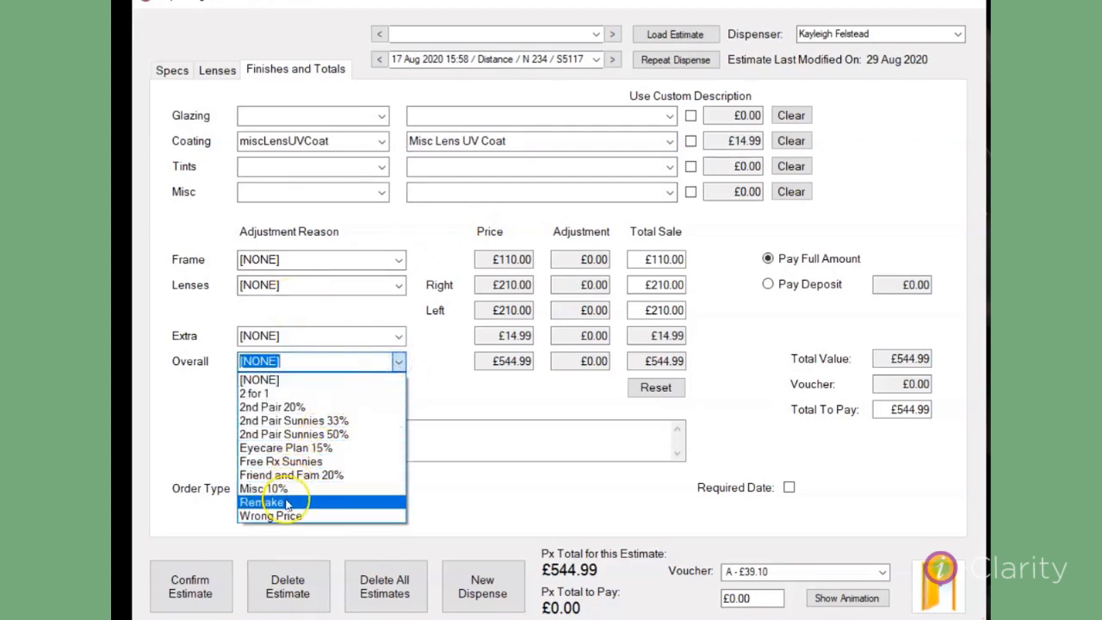
left_click(285, 506)
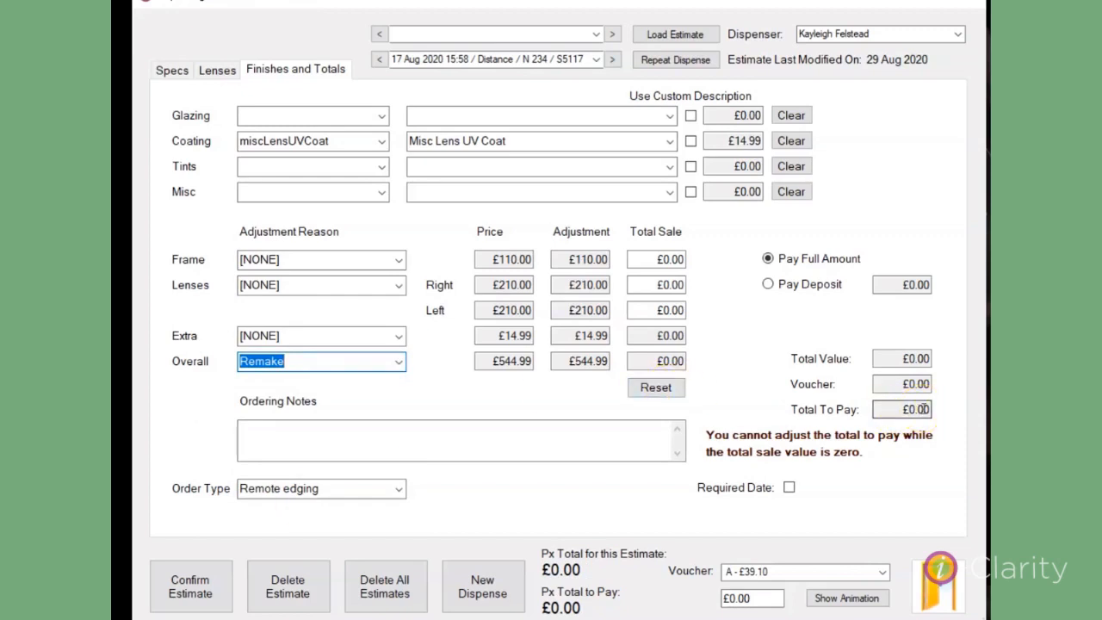
left_click(667, 285)
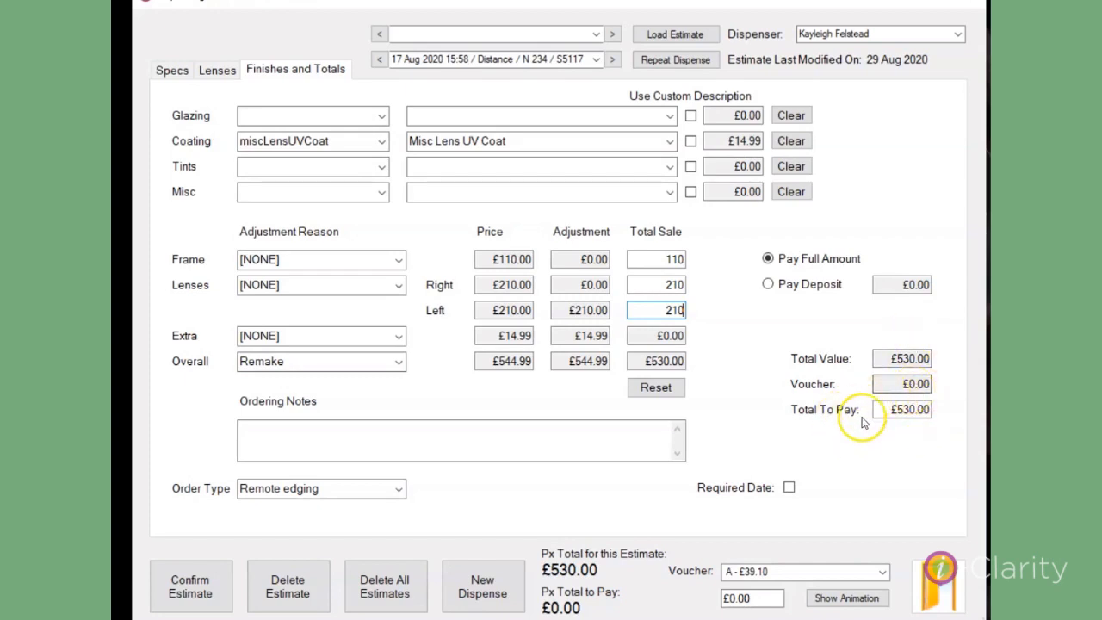
- Try to confirm the estimate, decline confirmation without distance PDs, and close the dispense
left_click(207, 588)
left_click(207, 588)
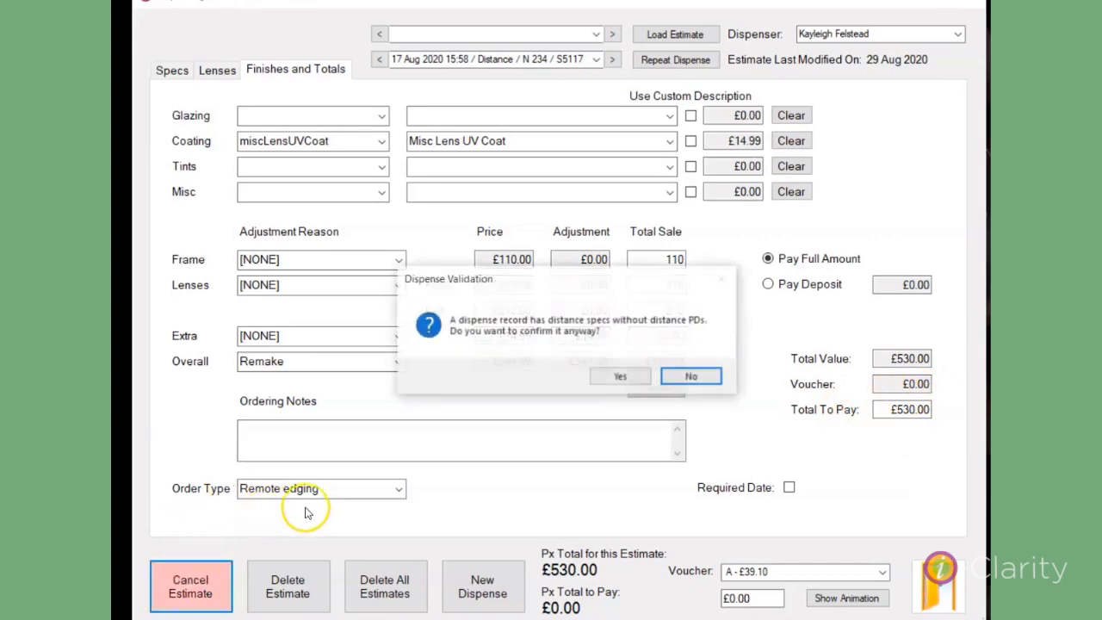
left_click(687, 376)
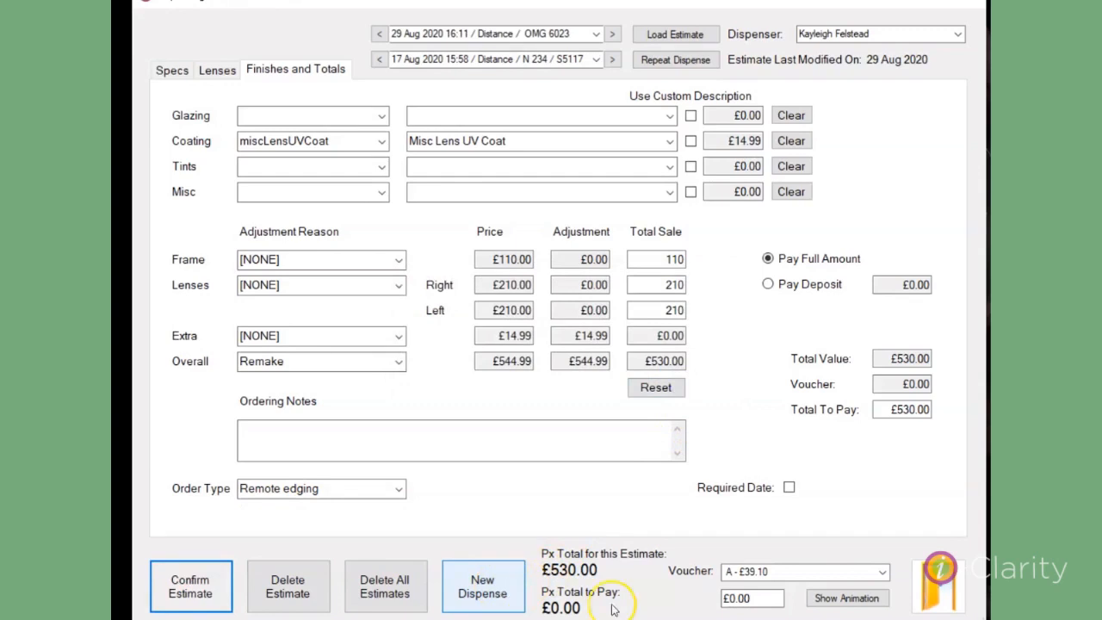
left_click(927, 604)
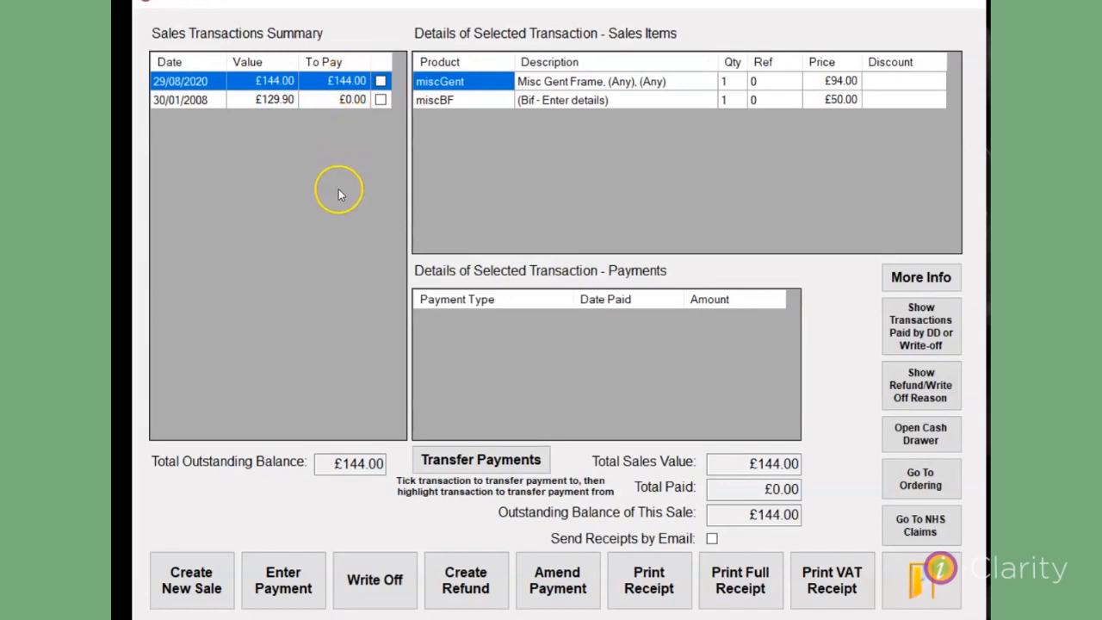
- Transfer the whole payment from the 30/01/2008 sale to the 29/08/2020 sale
left_click(381, 81)
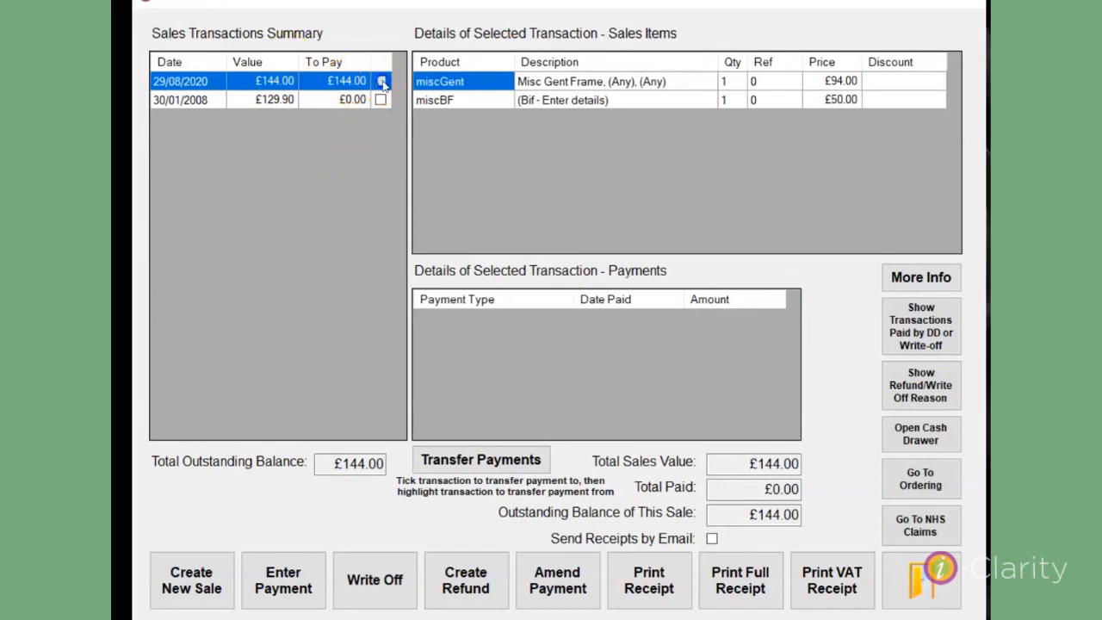
left_click(239, 101)
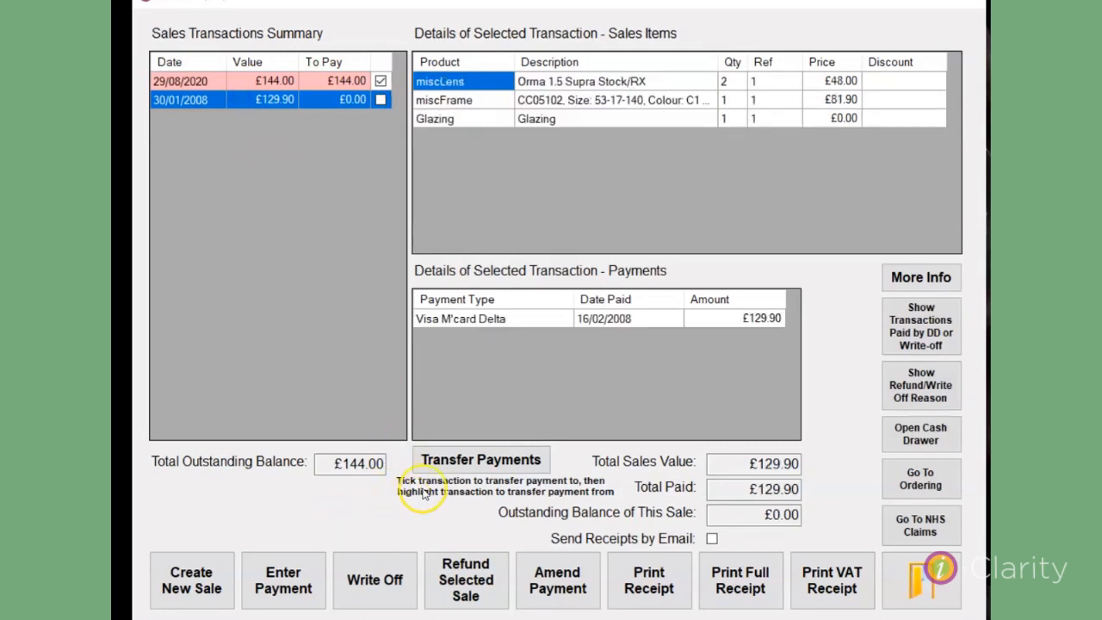
left_click(438, 463)
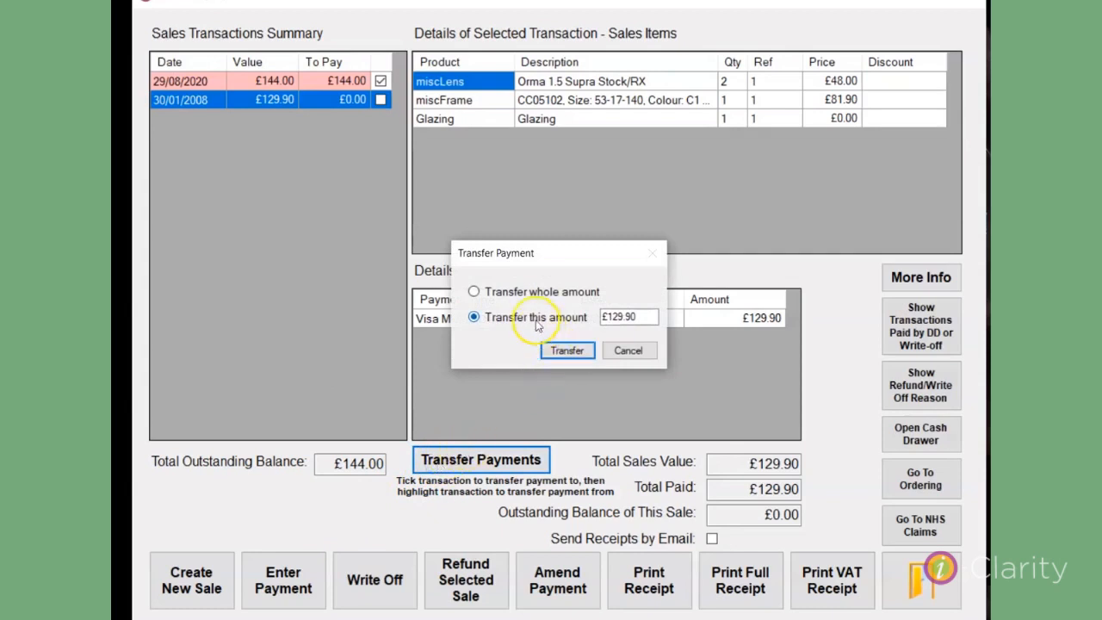
left_click(520, 293)
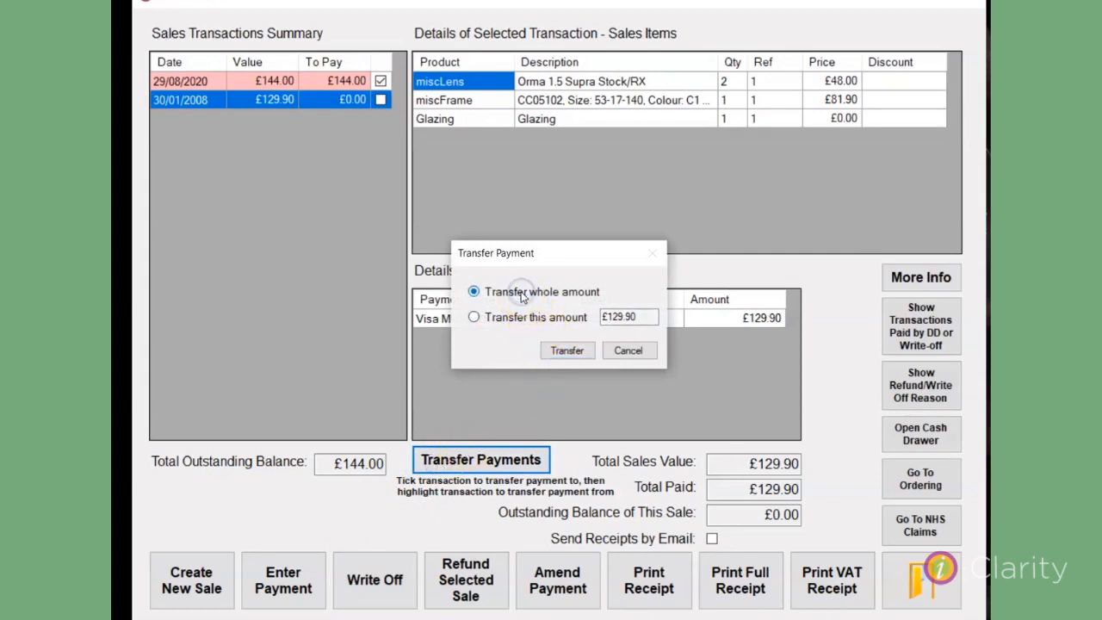
left_click(572, 352)
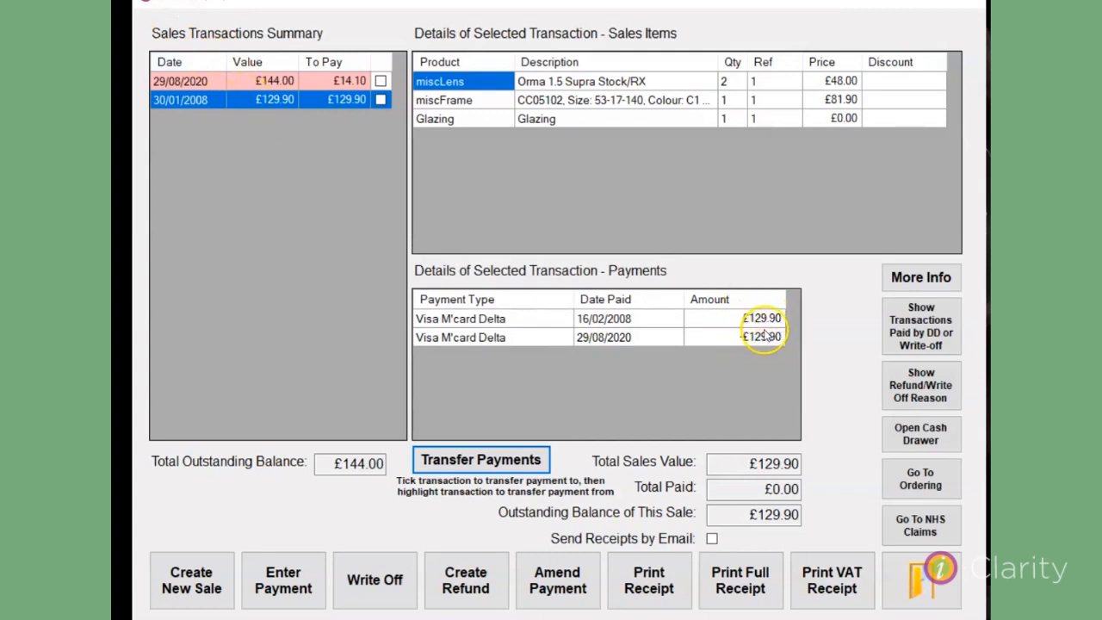
- Enter a £14.10 Debit Card payment against the 29/08/2020 sale and confirm the total
left_click(254, 81)
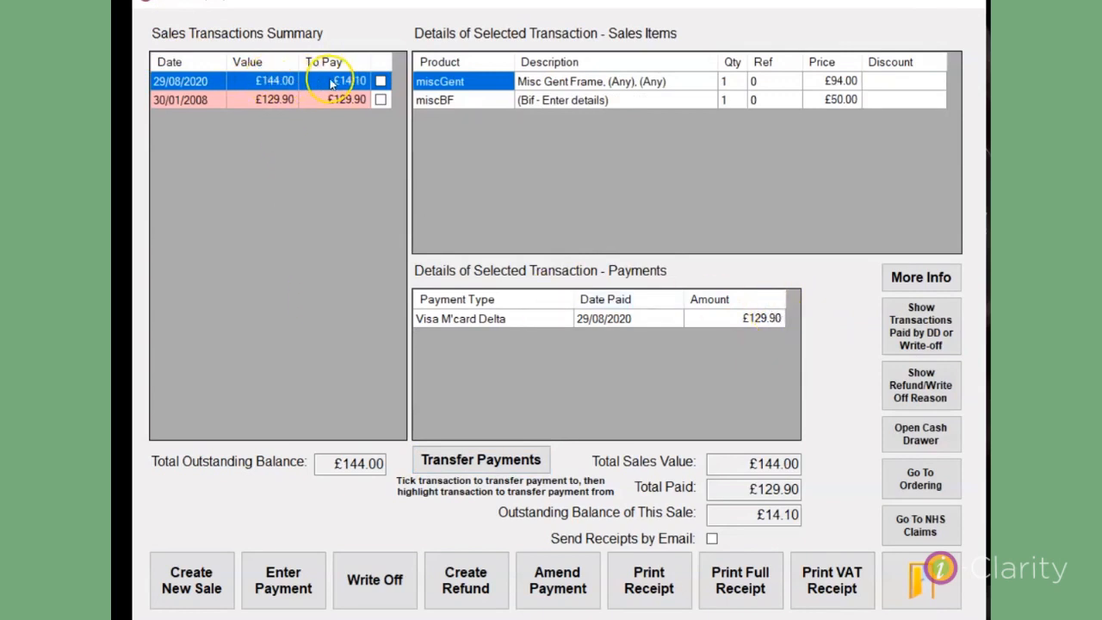
left_click(281, 596)
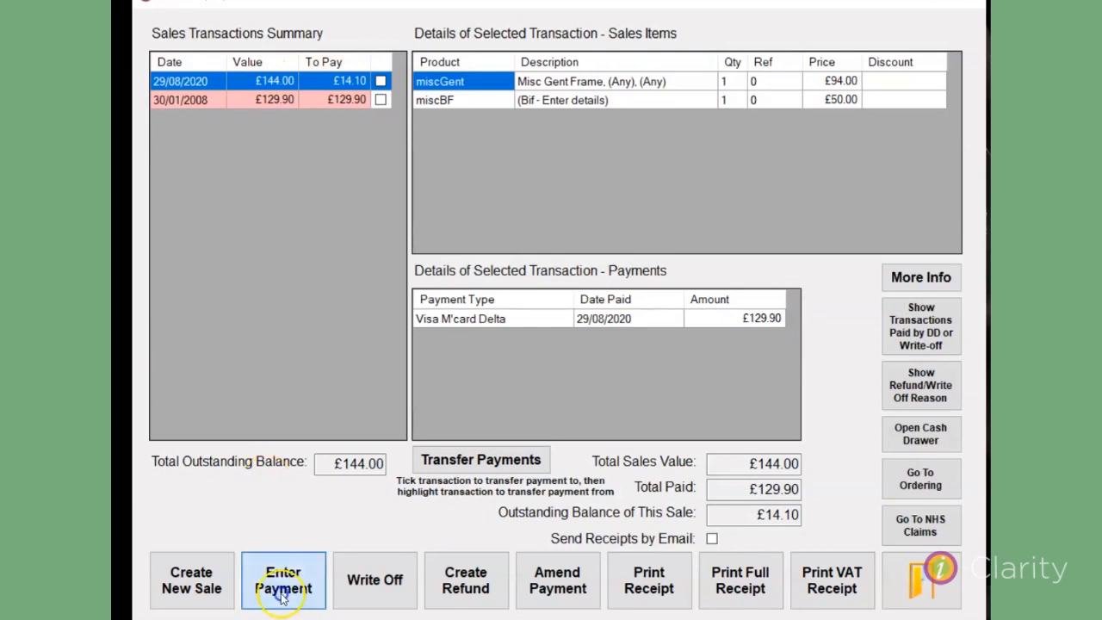
left_click(258, 112)
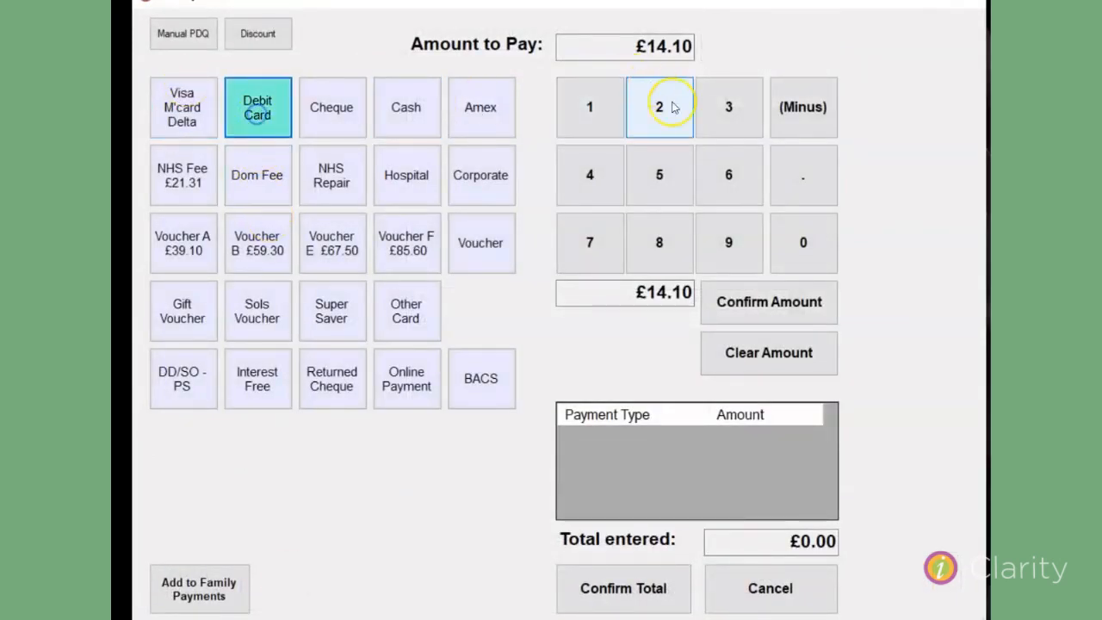
left_click(733, 291)
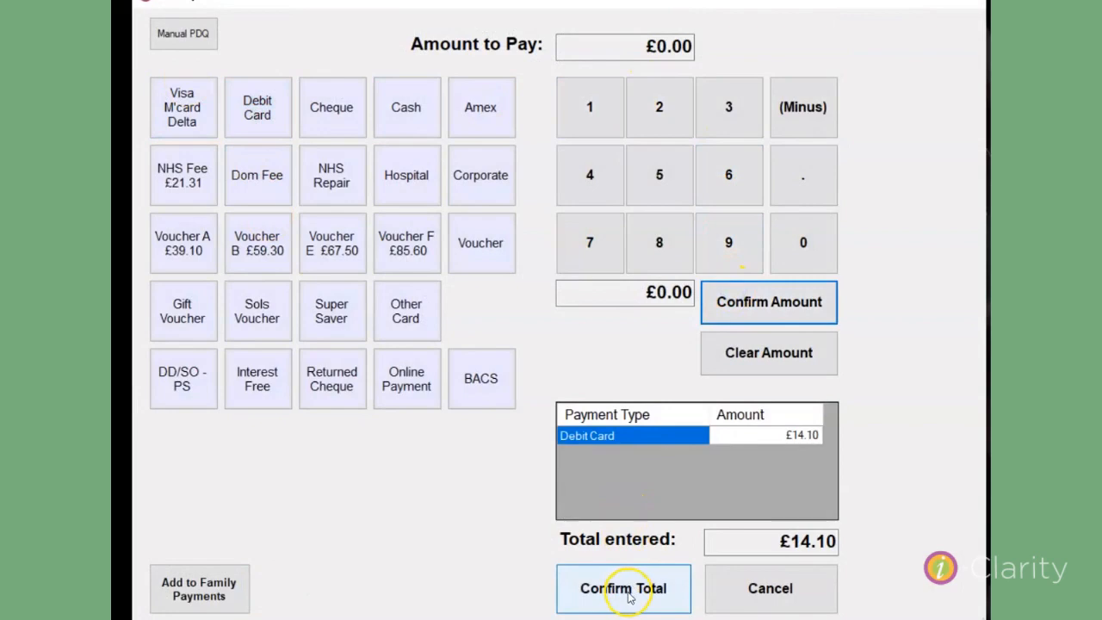
left_click(628, 594)
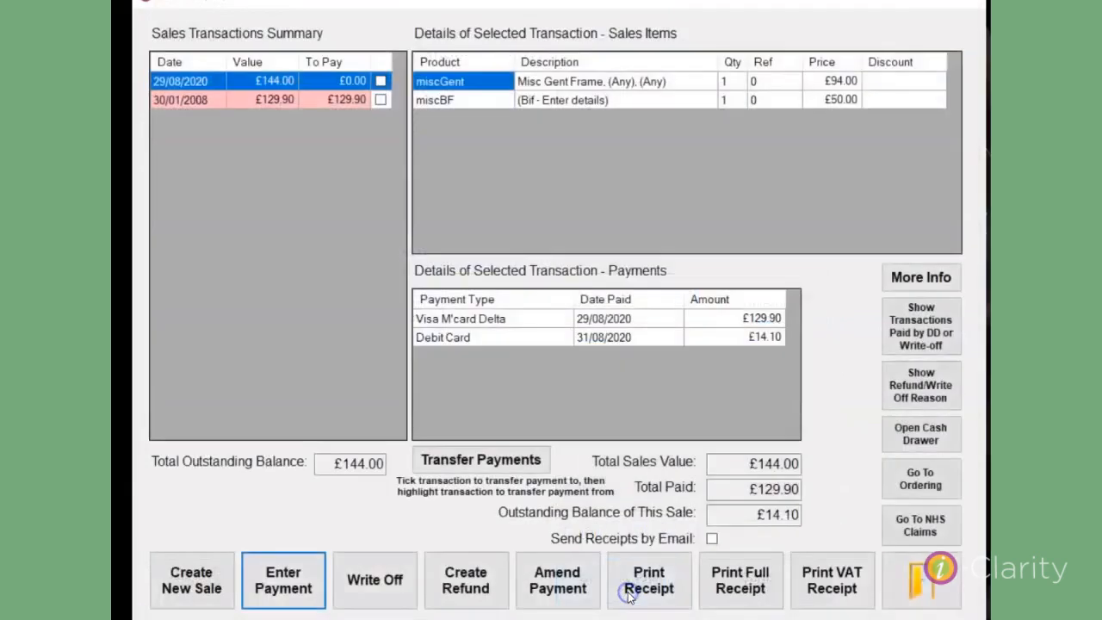
- Write off £129.90 on the 30/01/2008 sale with the reason "overpayment due to min bill"
left_click(271, 100)
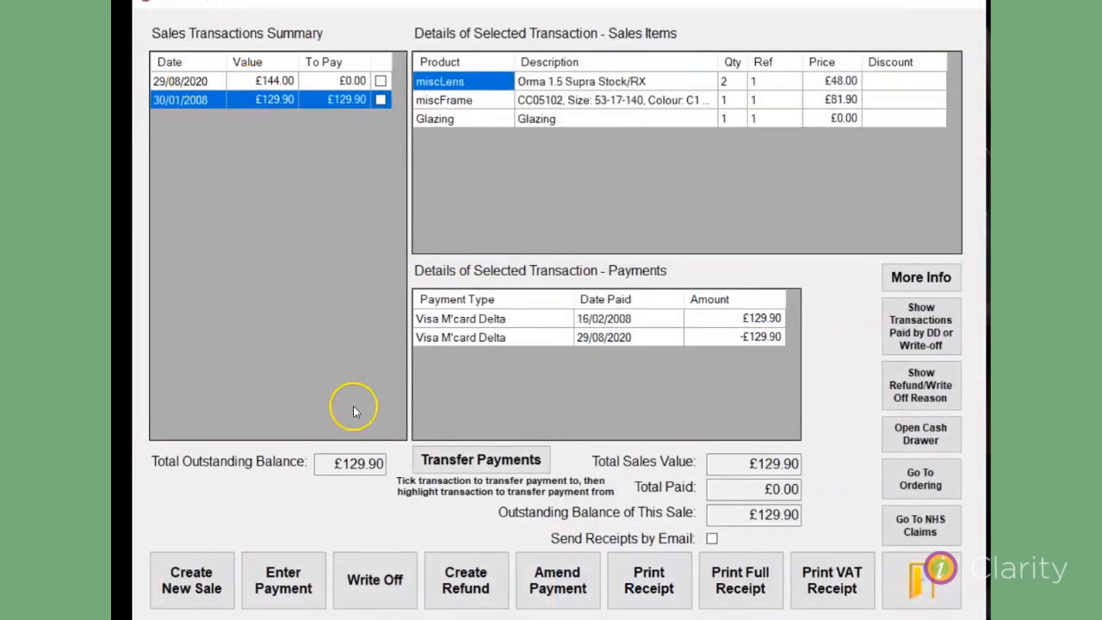
left_click(355, 581)
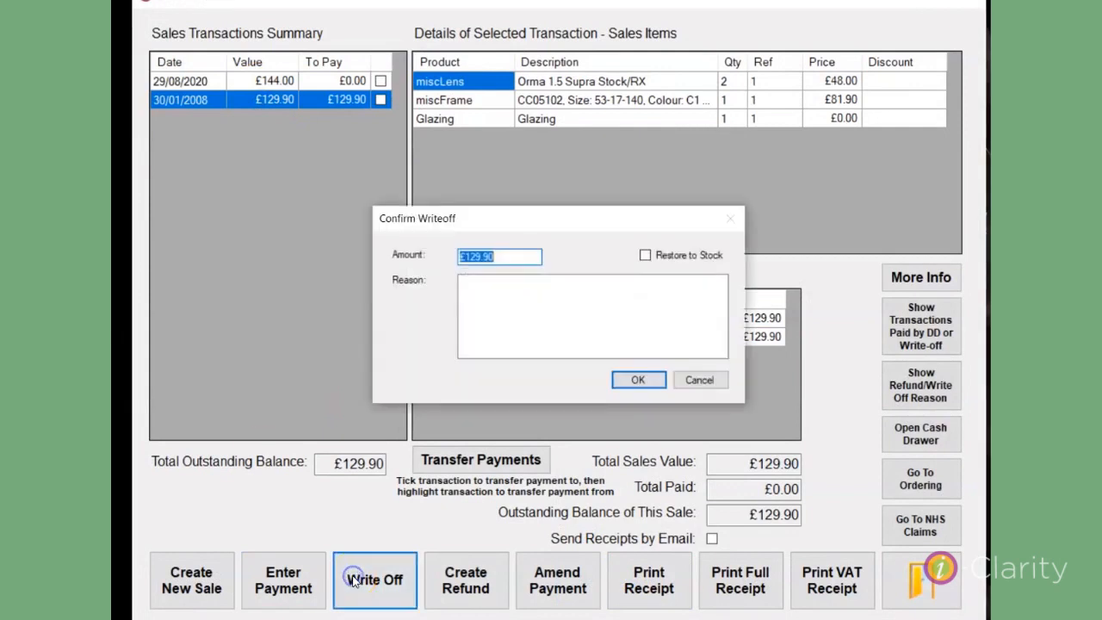
type("overpayment due to min bill")
left_click(648, 380)
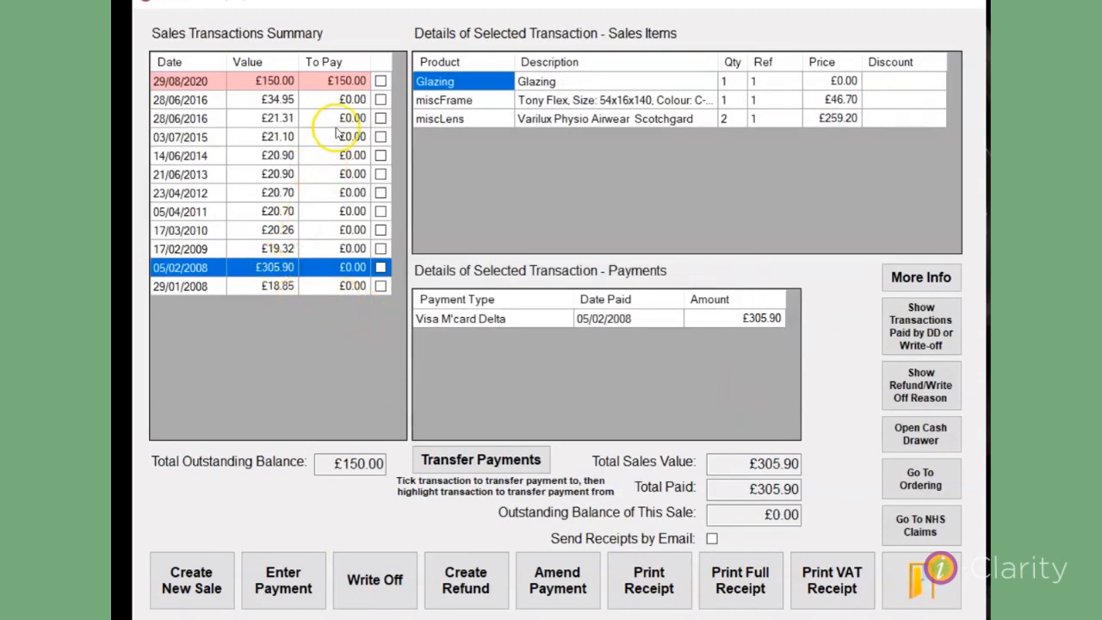
- Transfer the whole payment from the 05/02/2008 sale to the 29/08/2020 sale
left_click(381, 82)
left_click(381, 81)
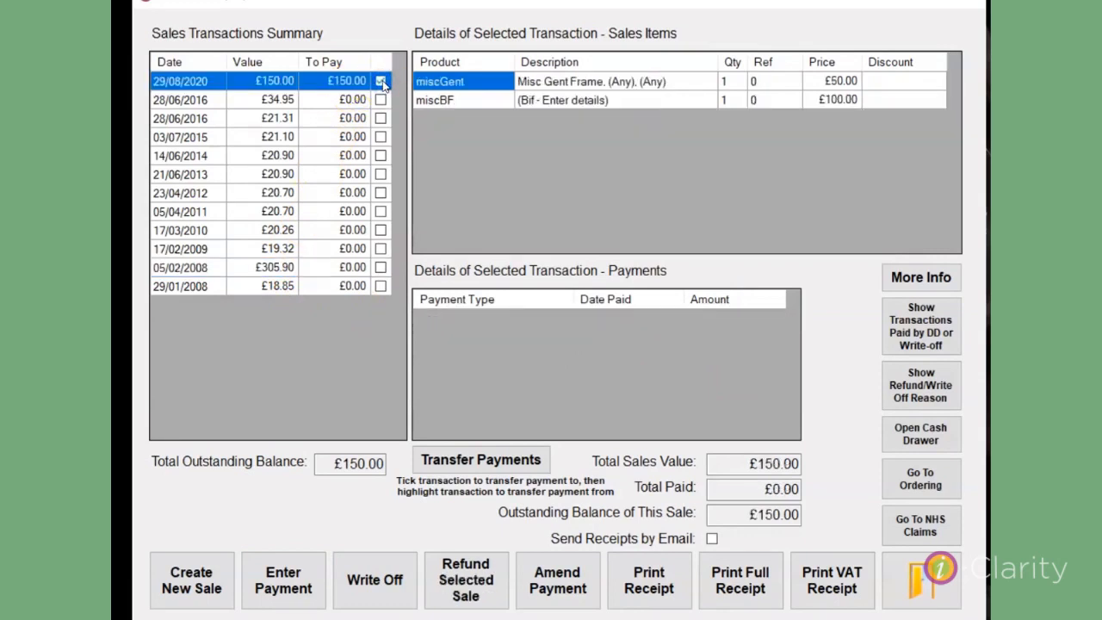
left_click(272, 274)
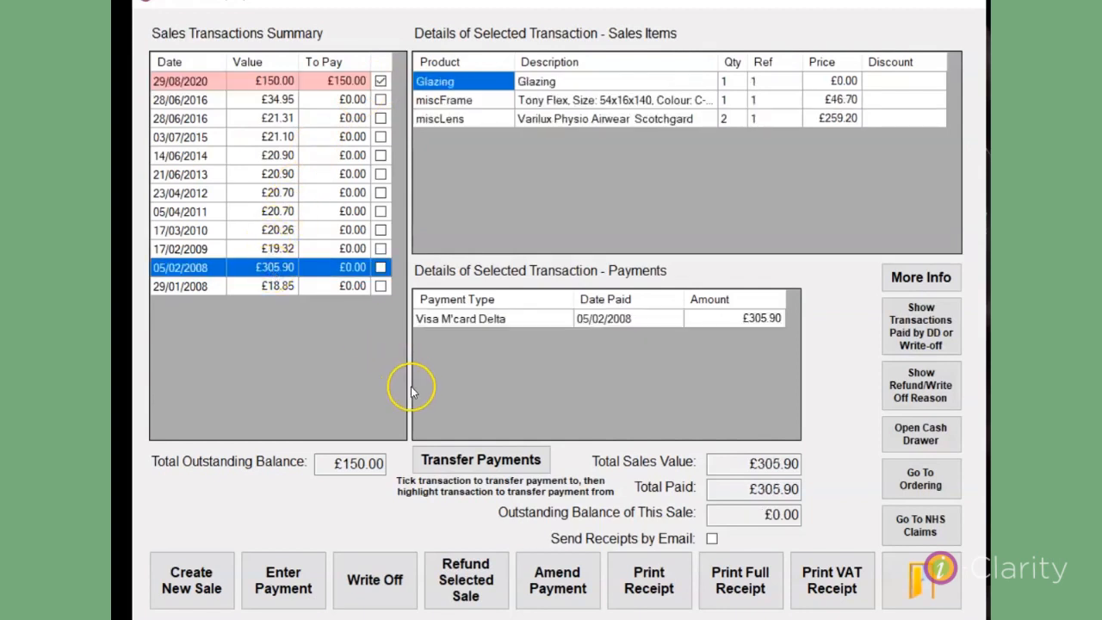
left_click(458, 462)
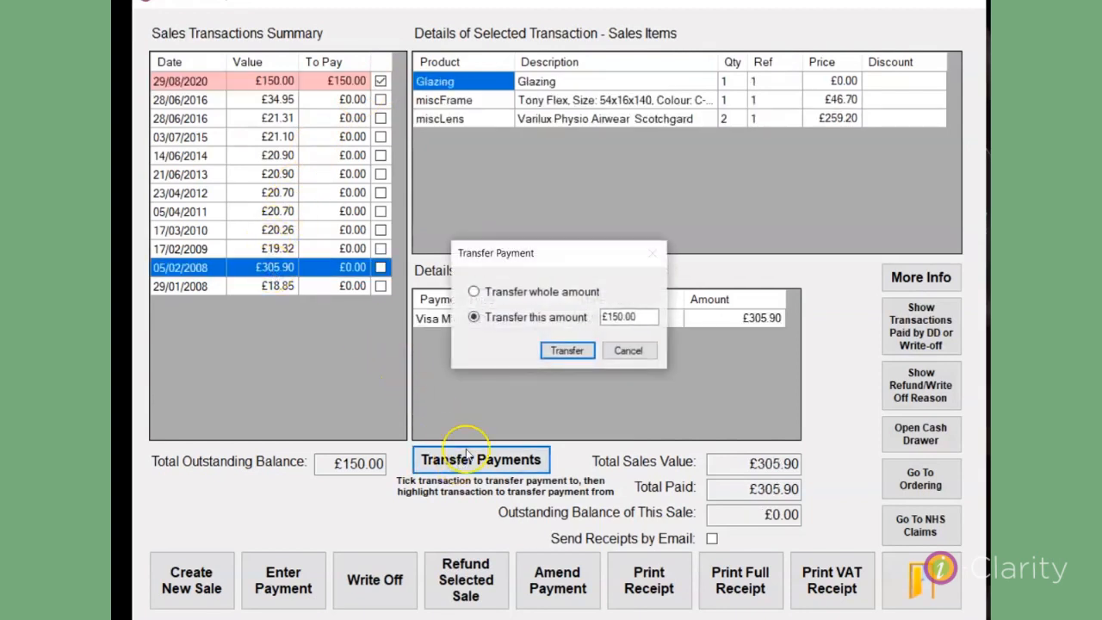
left_click(508, 294)
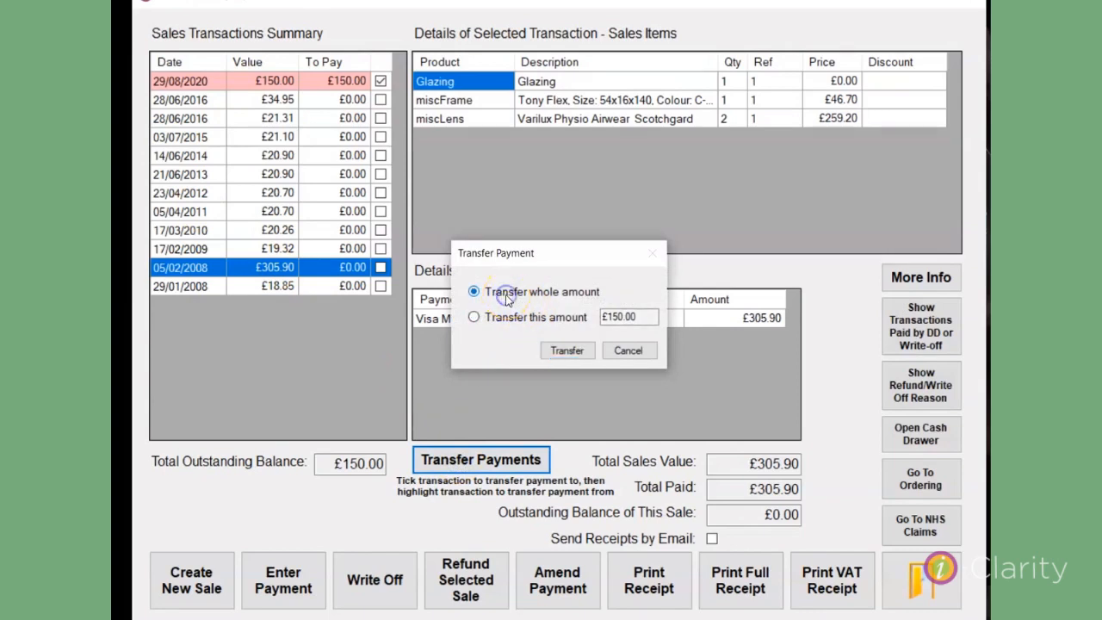
left_click(551, 348)
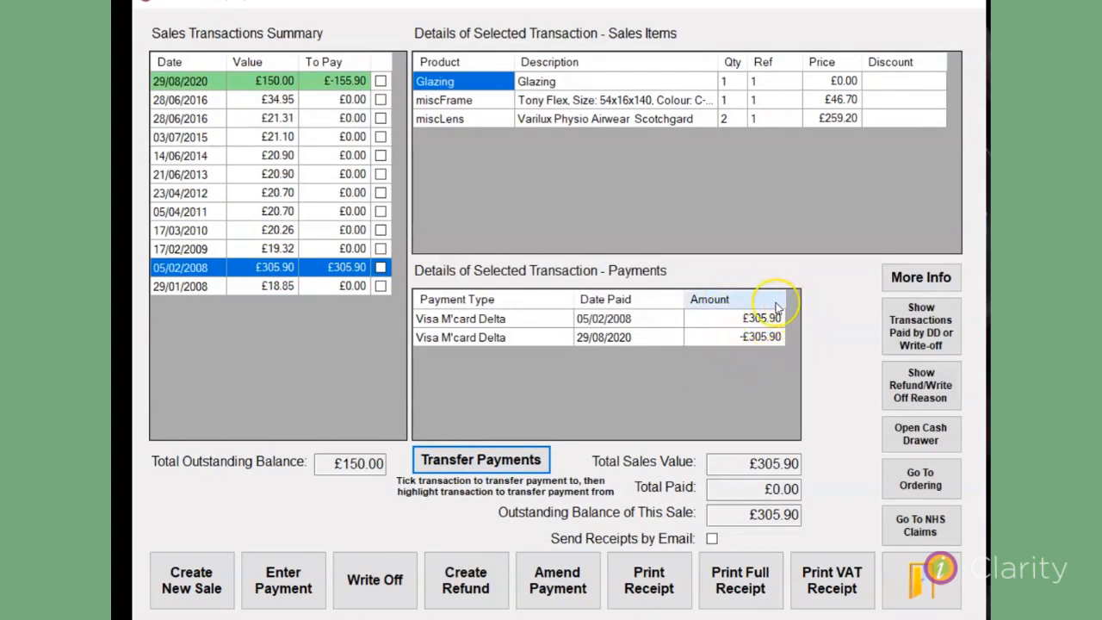
- Refund £155.90 by Debit Card on the 29/08/2020 sale, giving a redispense due to non-tol as the refund reason
left_click(284, 82)
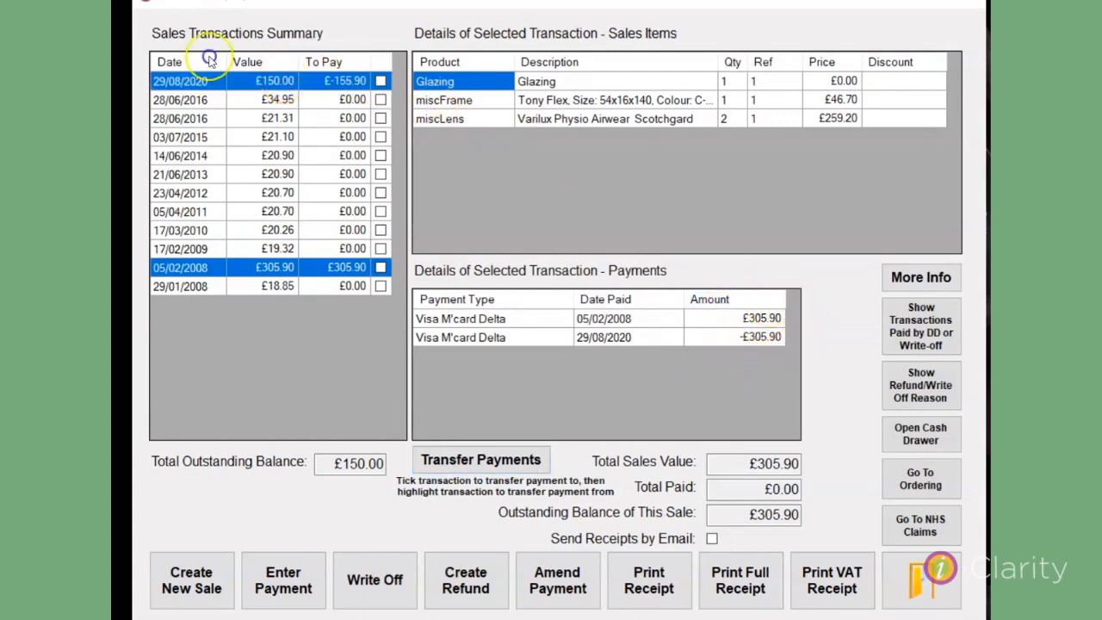
left_click(281, 98)
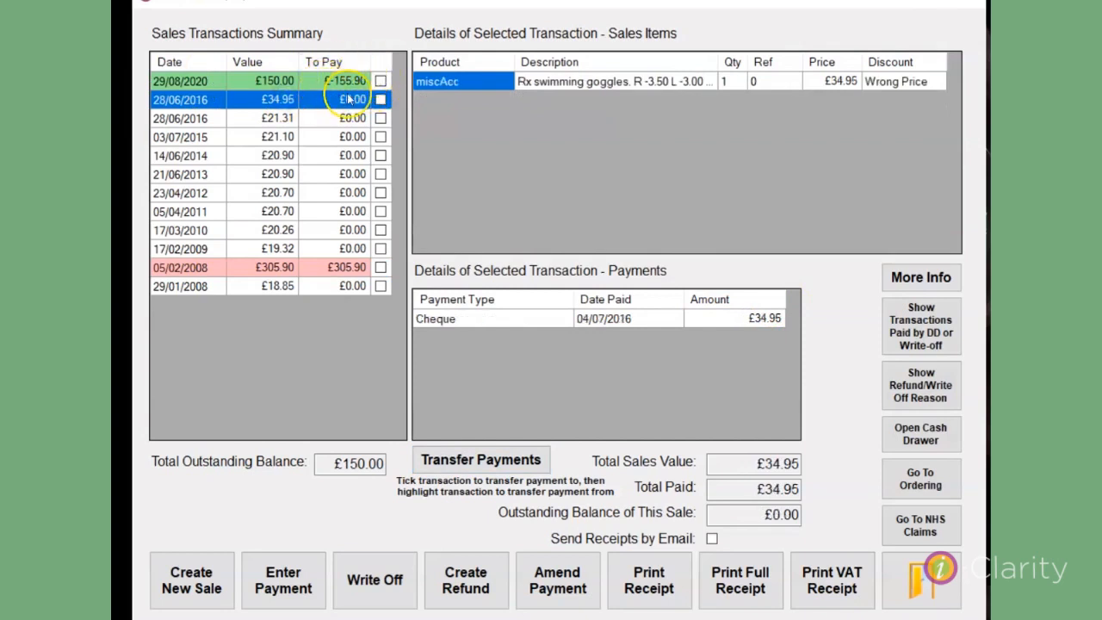
left_click(327, 82)
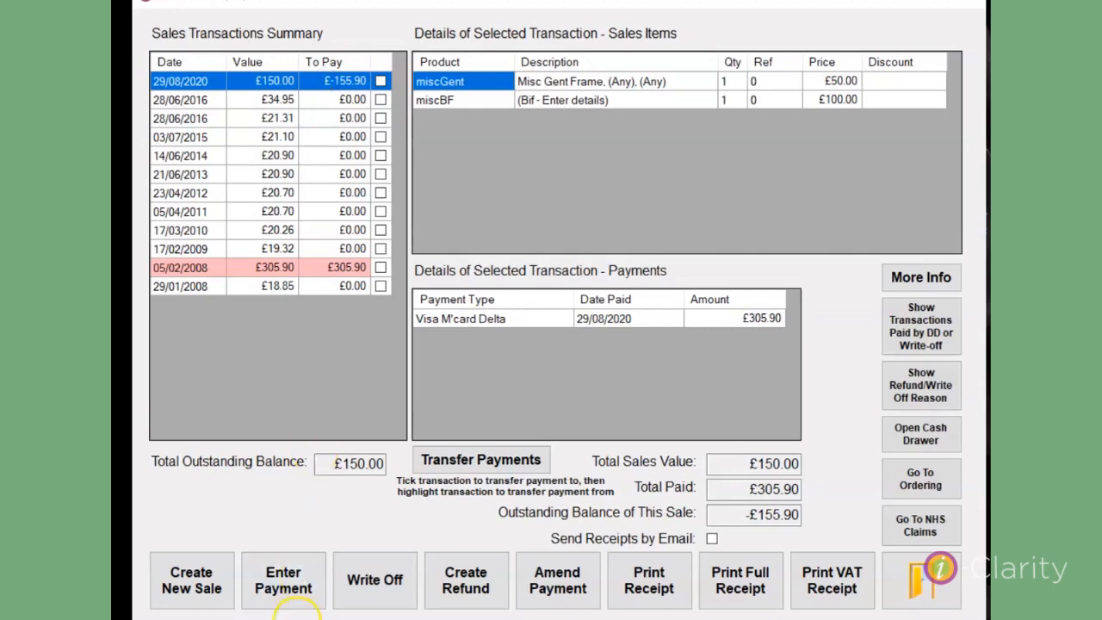
left_click(284, 584)
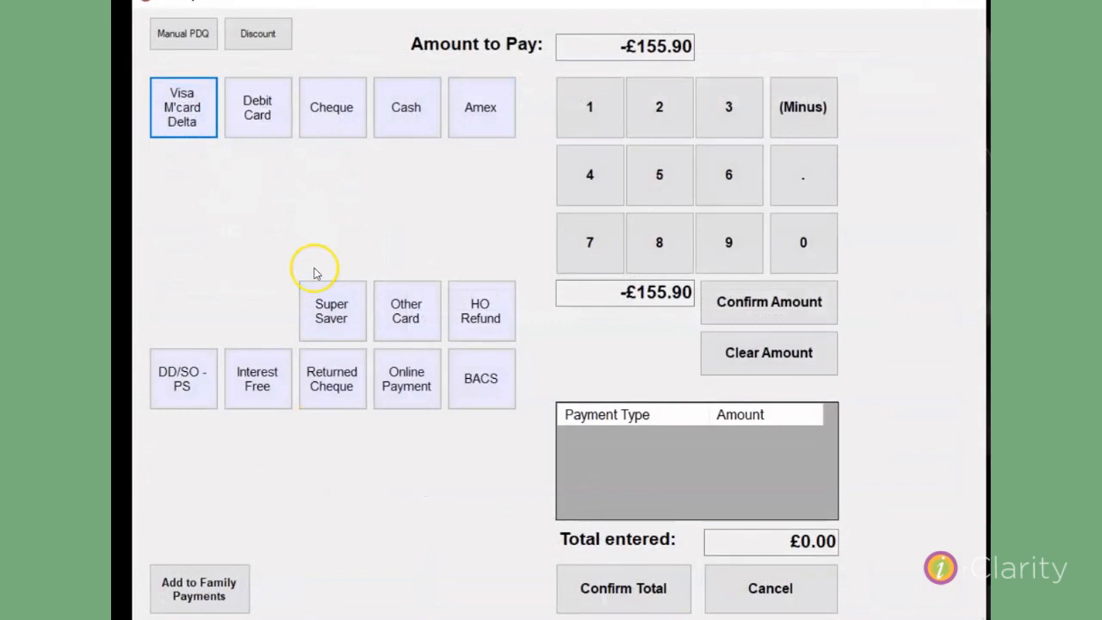
left_click(258, 109)
left_click(644, 292)
left_click(584, 241)
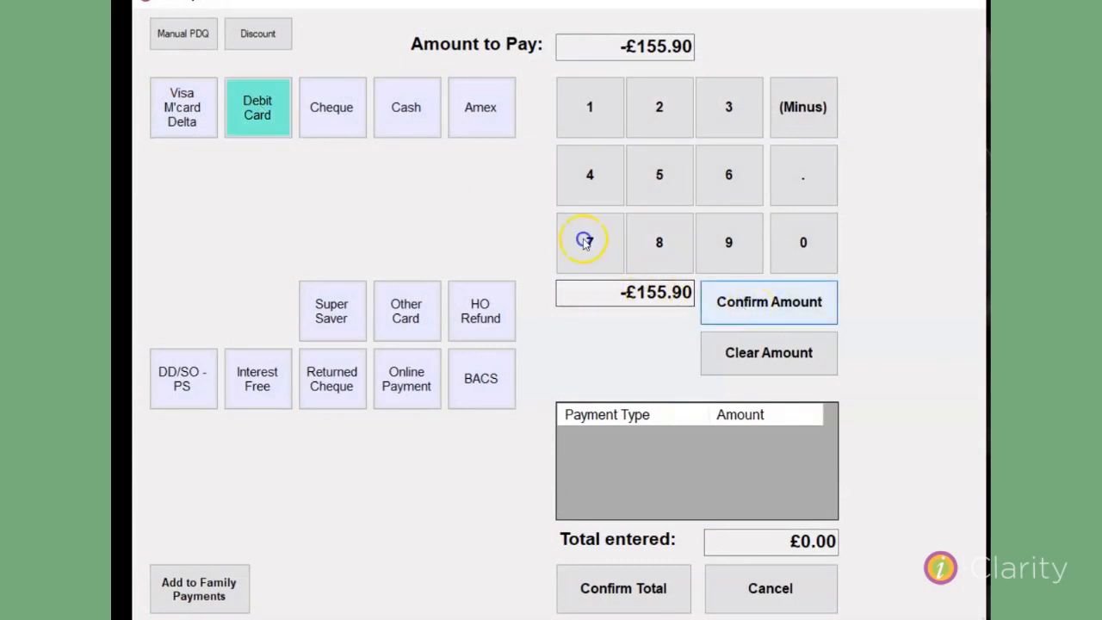
left_click(752, 302)
left_click(603, 594)
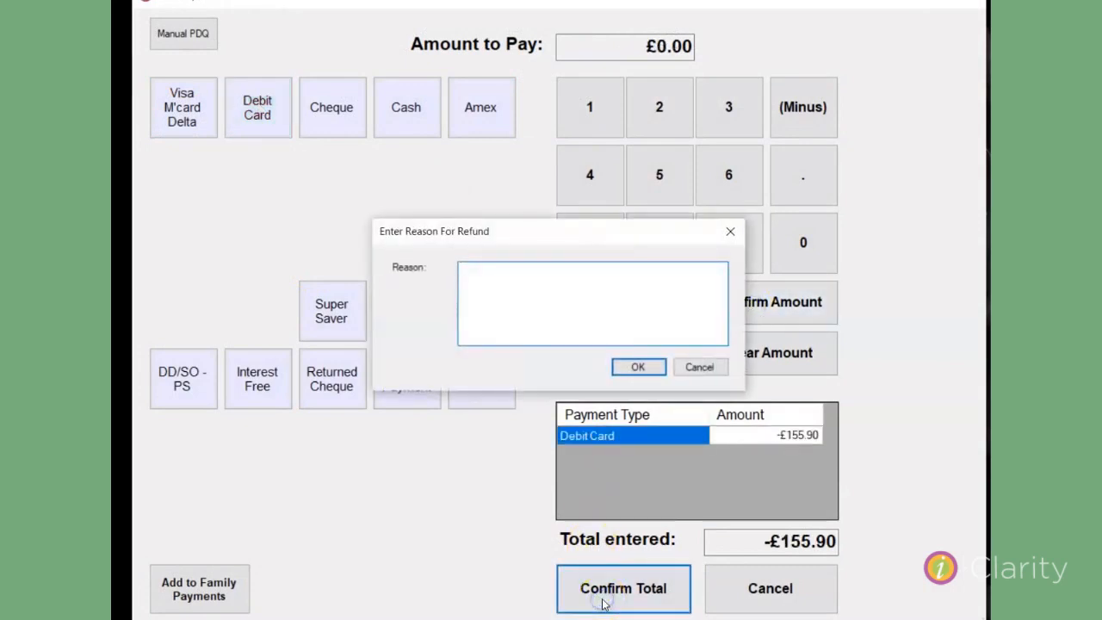
type("Indispensed due to non-tol")
left_click(647, 367)
- Write off £305.90 on the 05/02/2008 sale with the reason "redispense due to non tol"
left_click(258, 267)
left_click(387, 579)
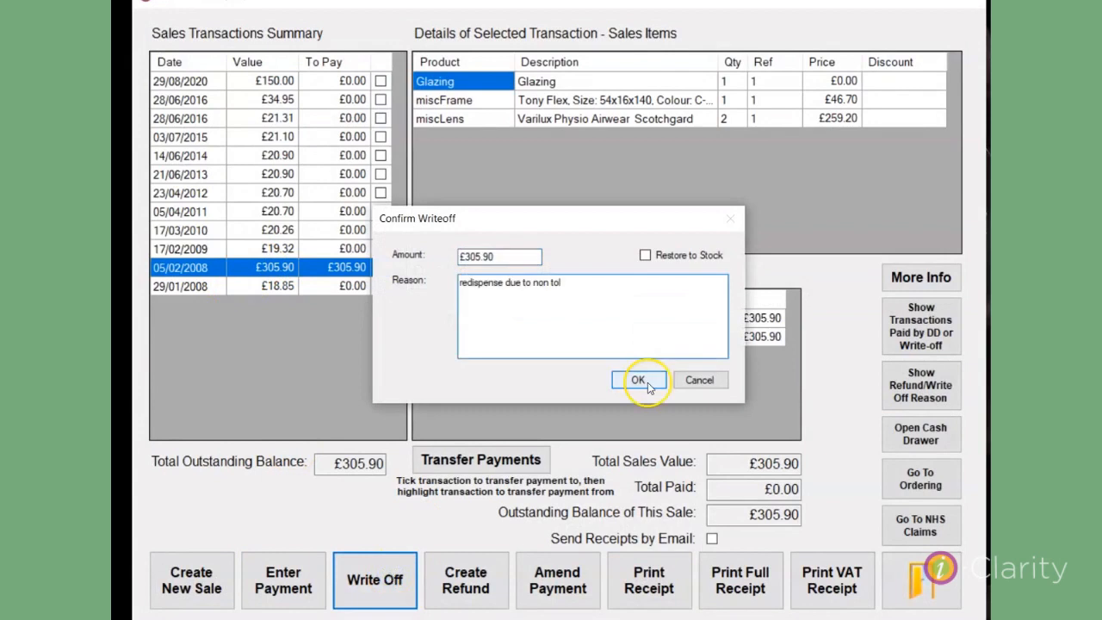
left_click(643, 380)
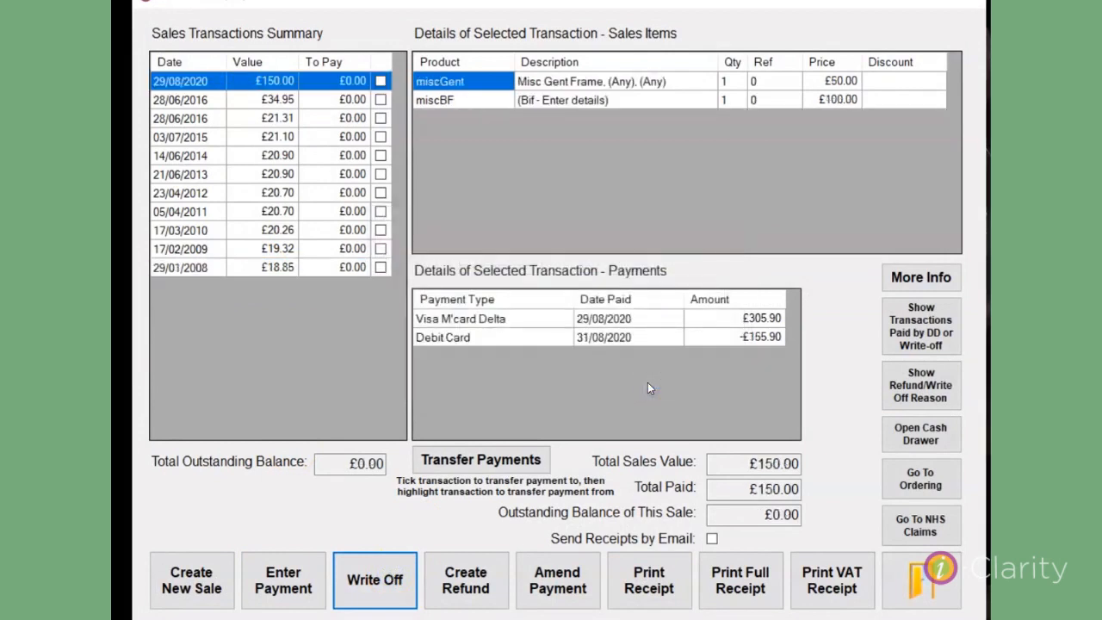